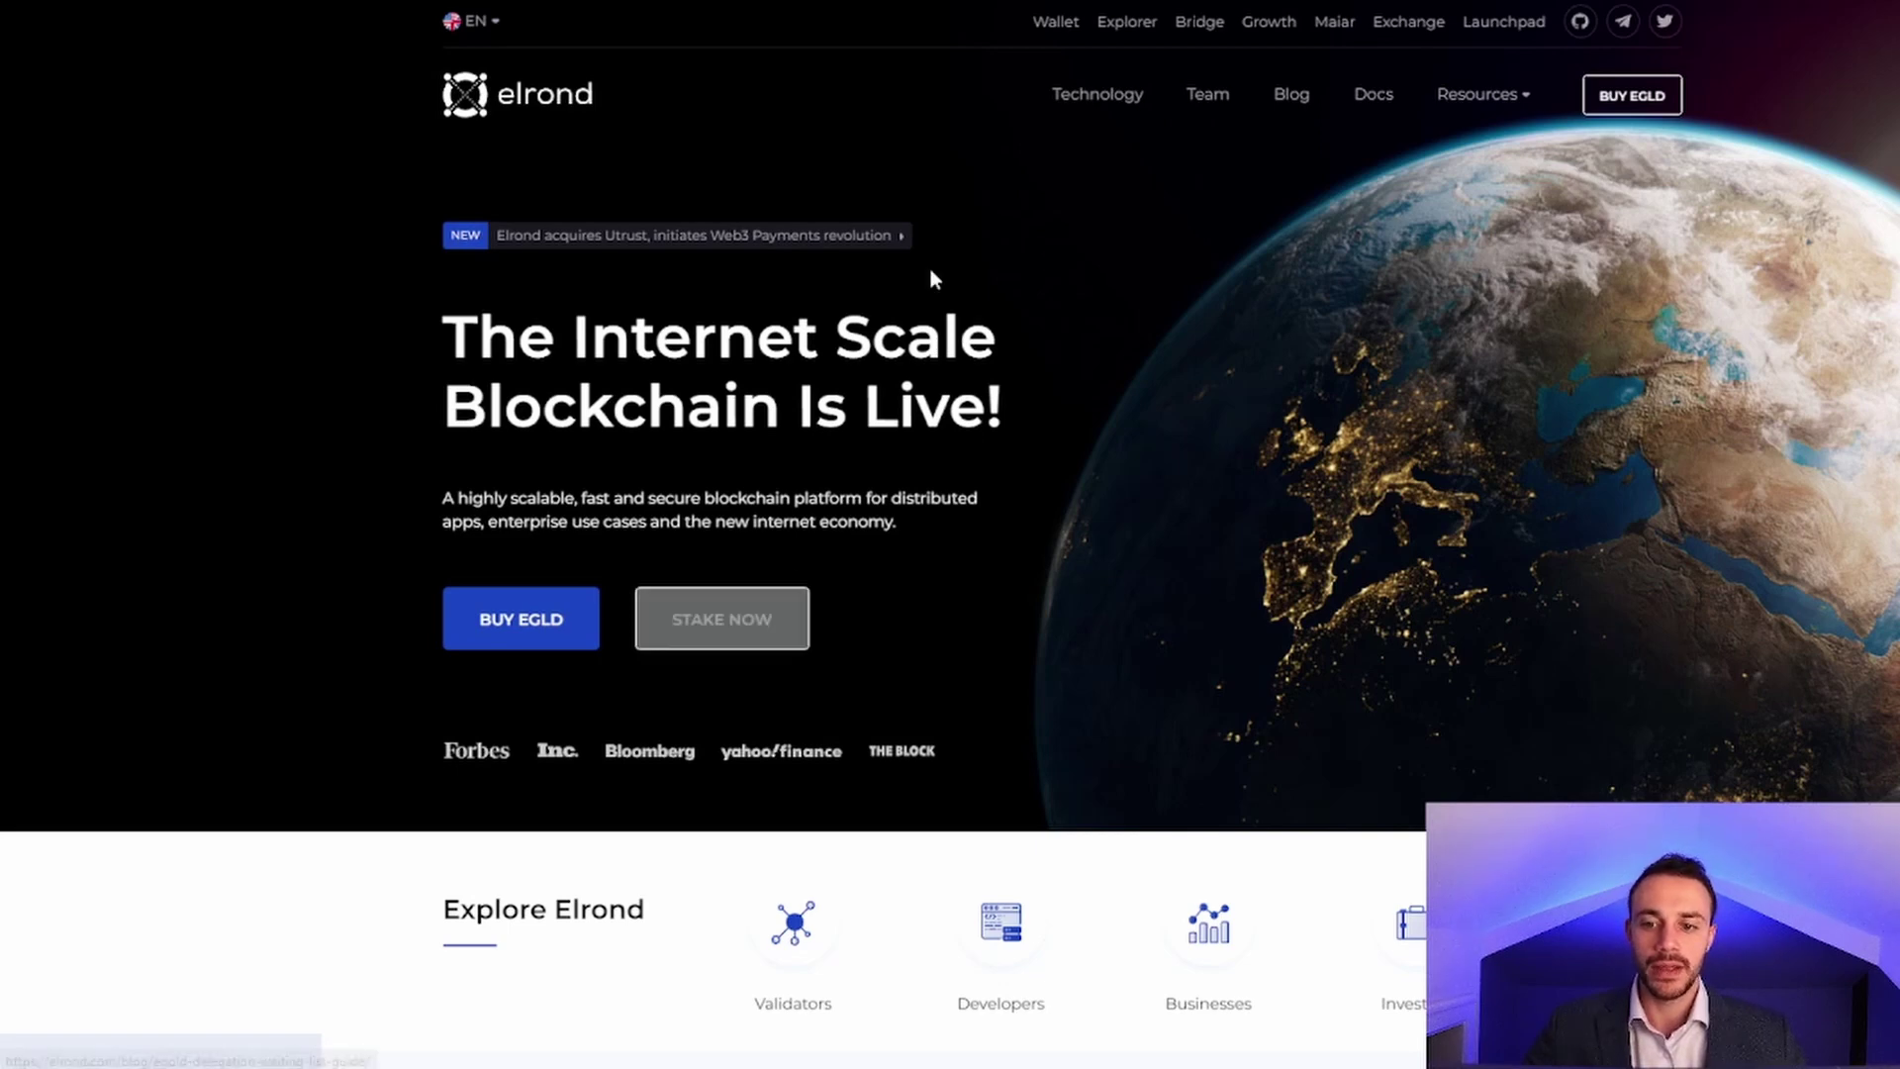
# Open the Elrond web wallet at wallet.elrond.com from the elrond.com top bar.
pyautogui.click(1051, 22)
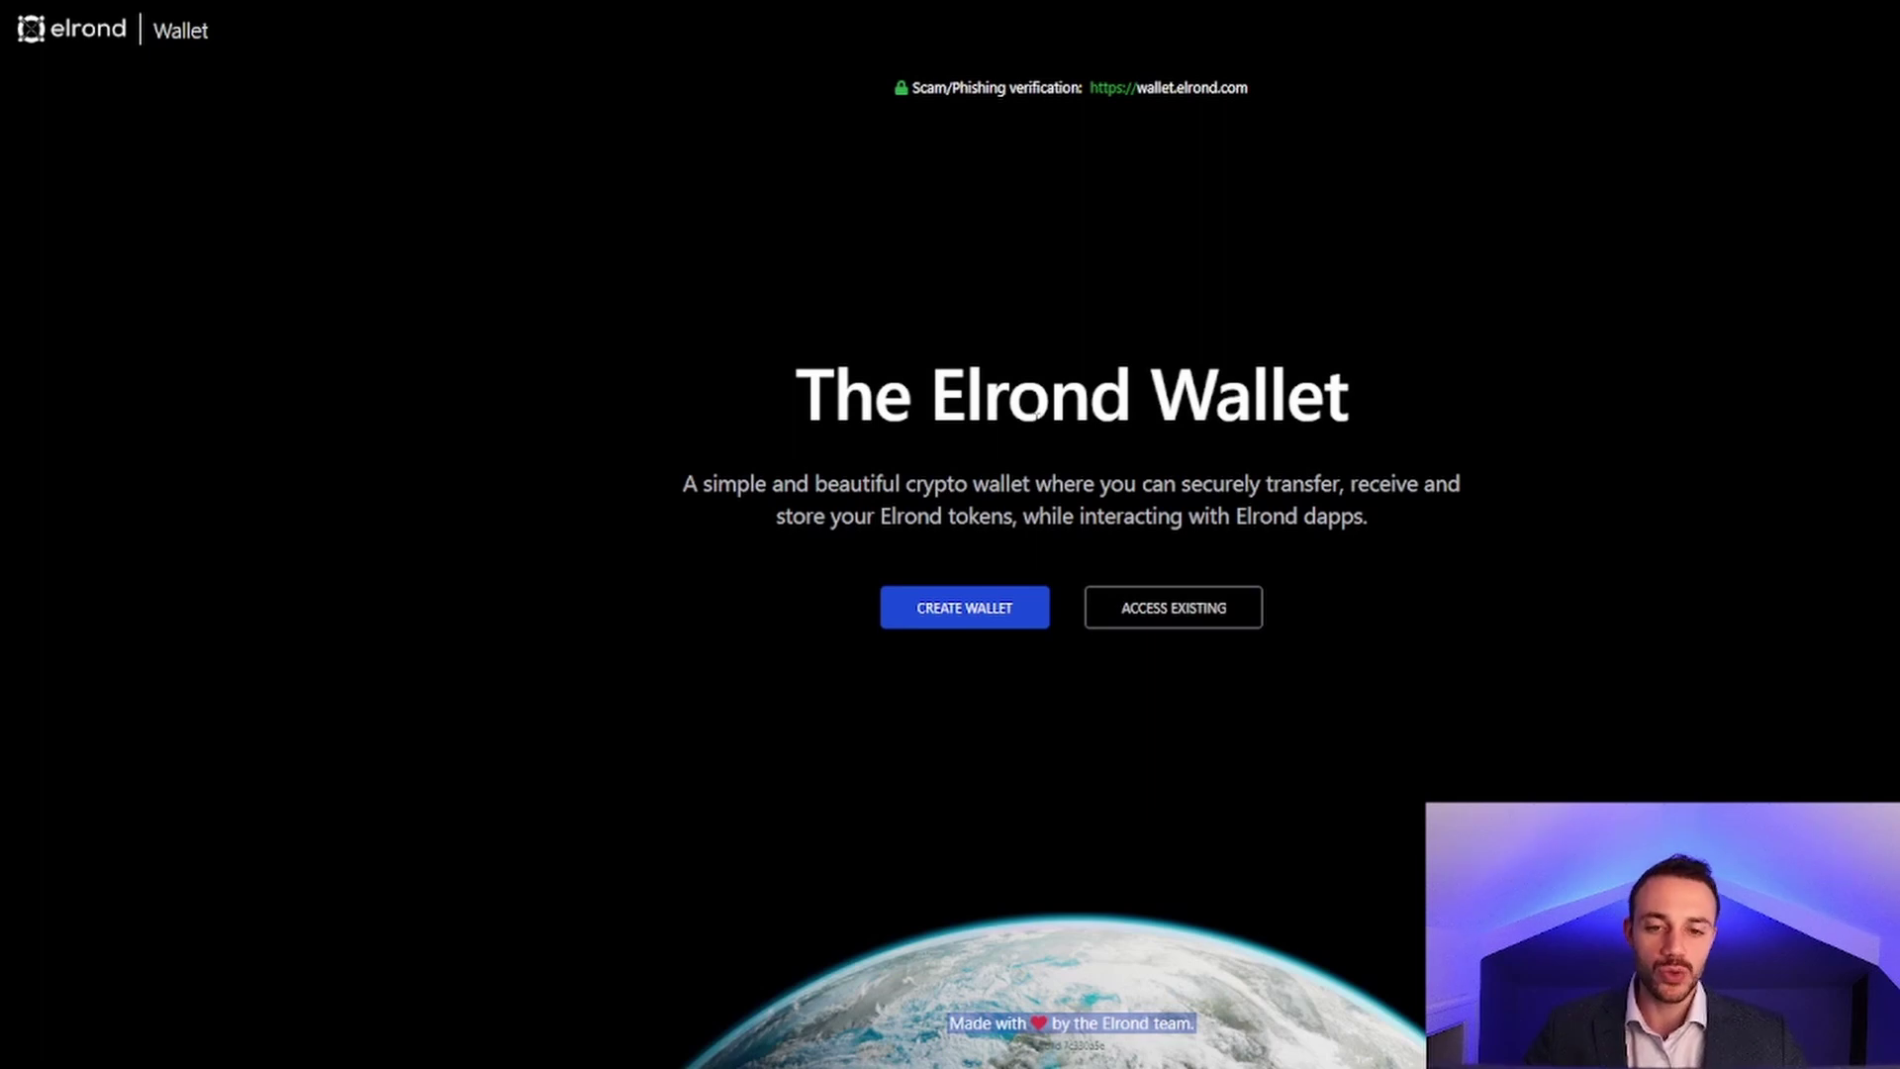
# Create a new wallet, accepting both safety warnings and confirming the 24-word phrase is saved.
pyautogui.click(961, 606)
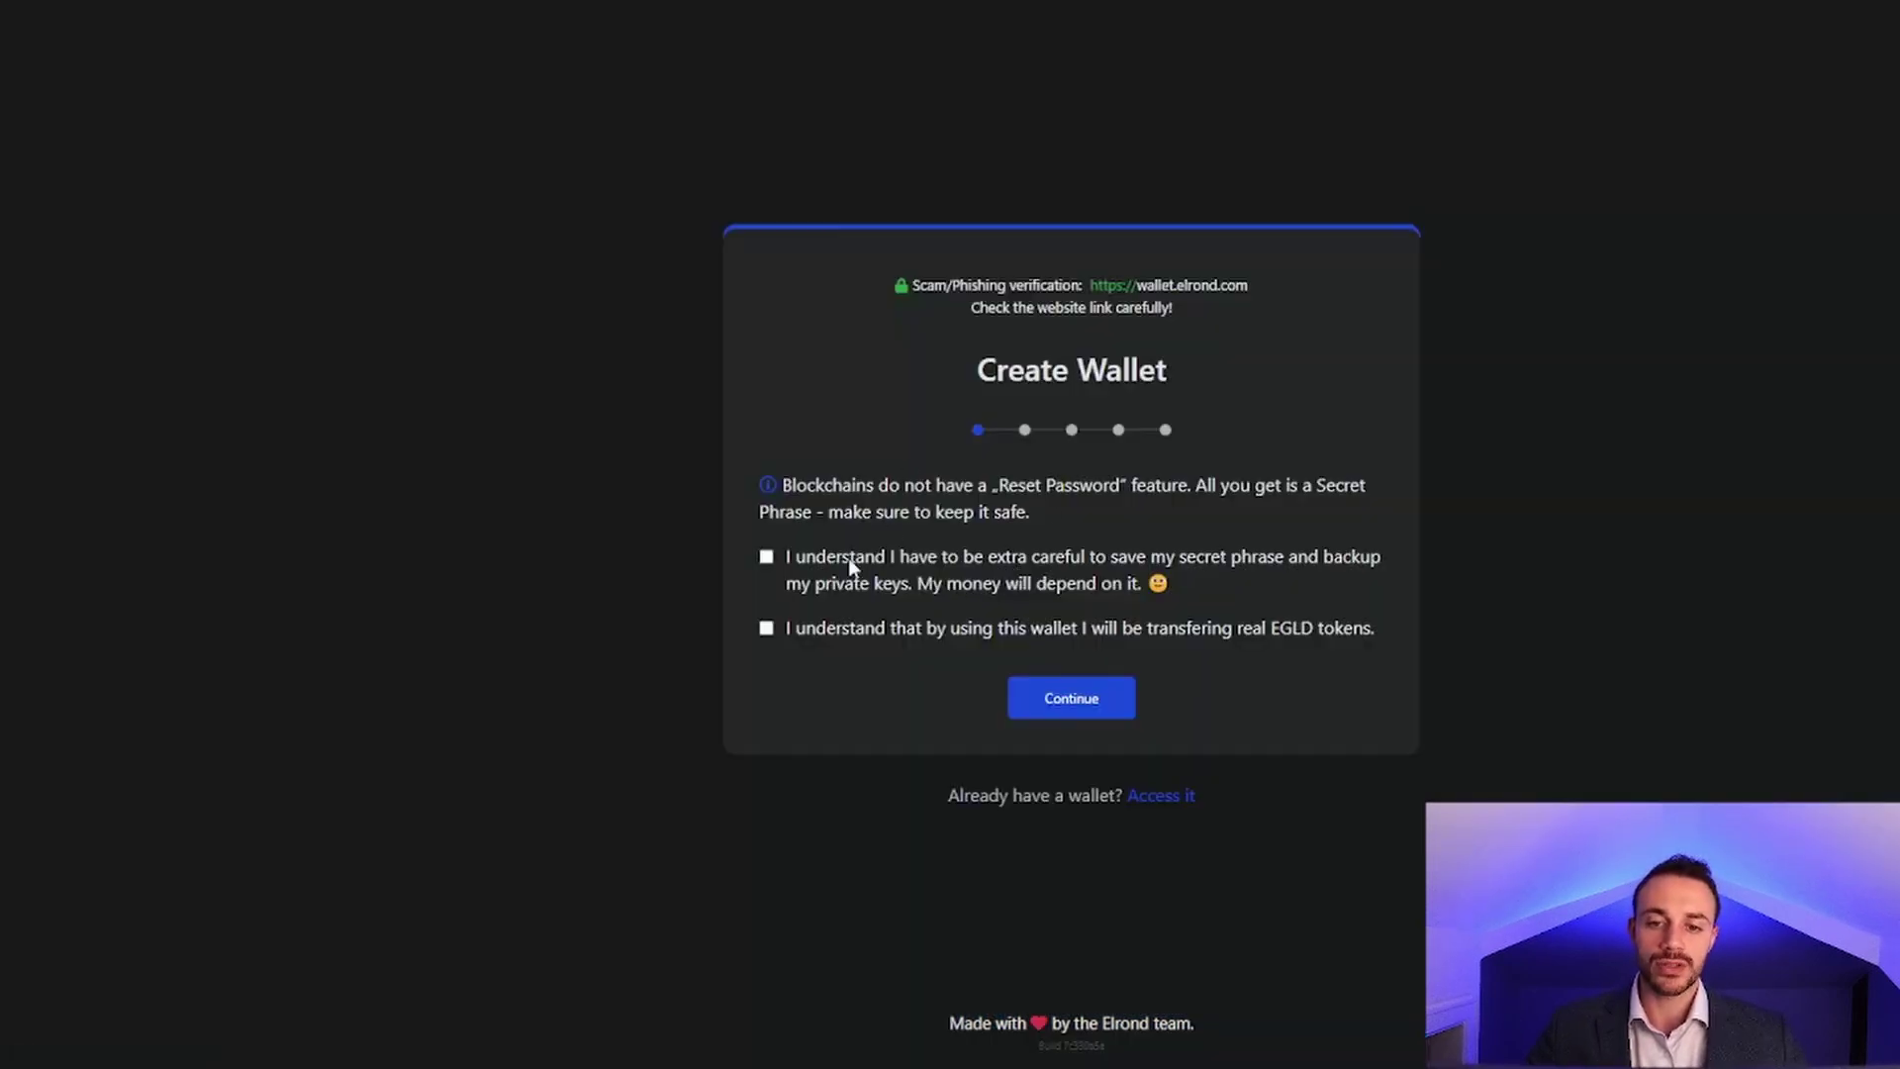
pyautogui.click(767, 557)
pyautogui.click(1072, 698)
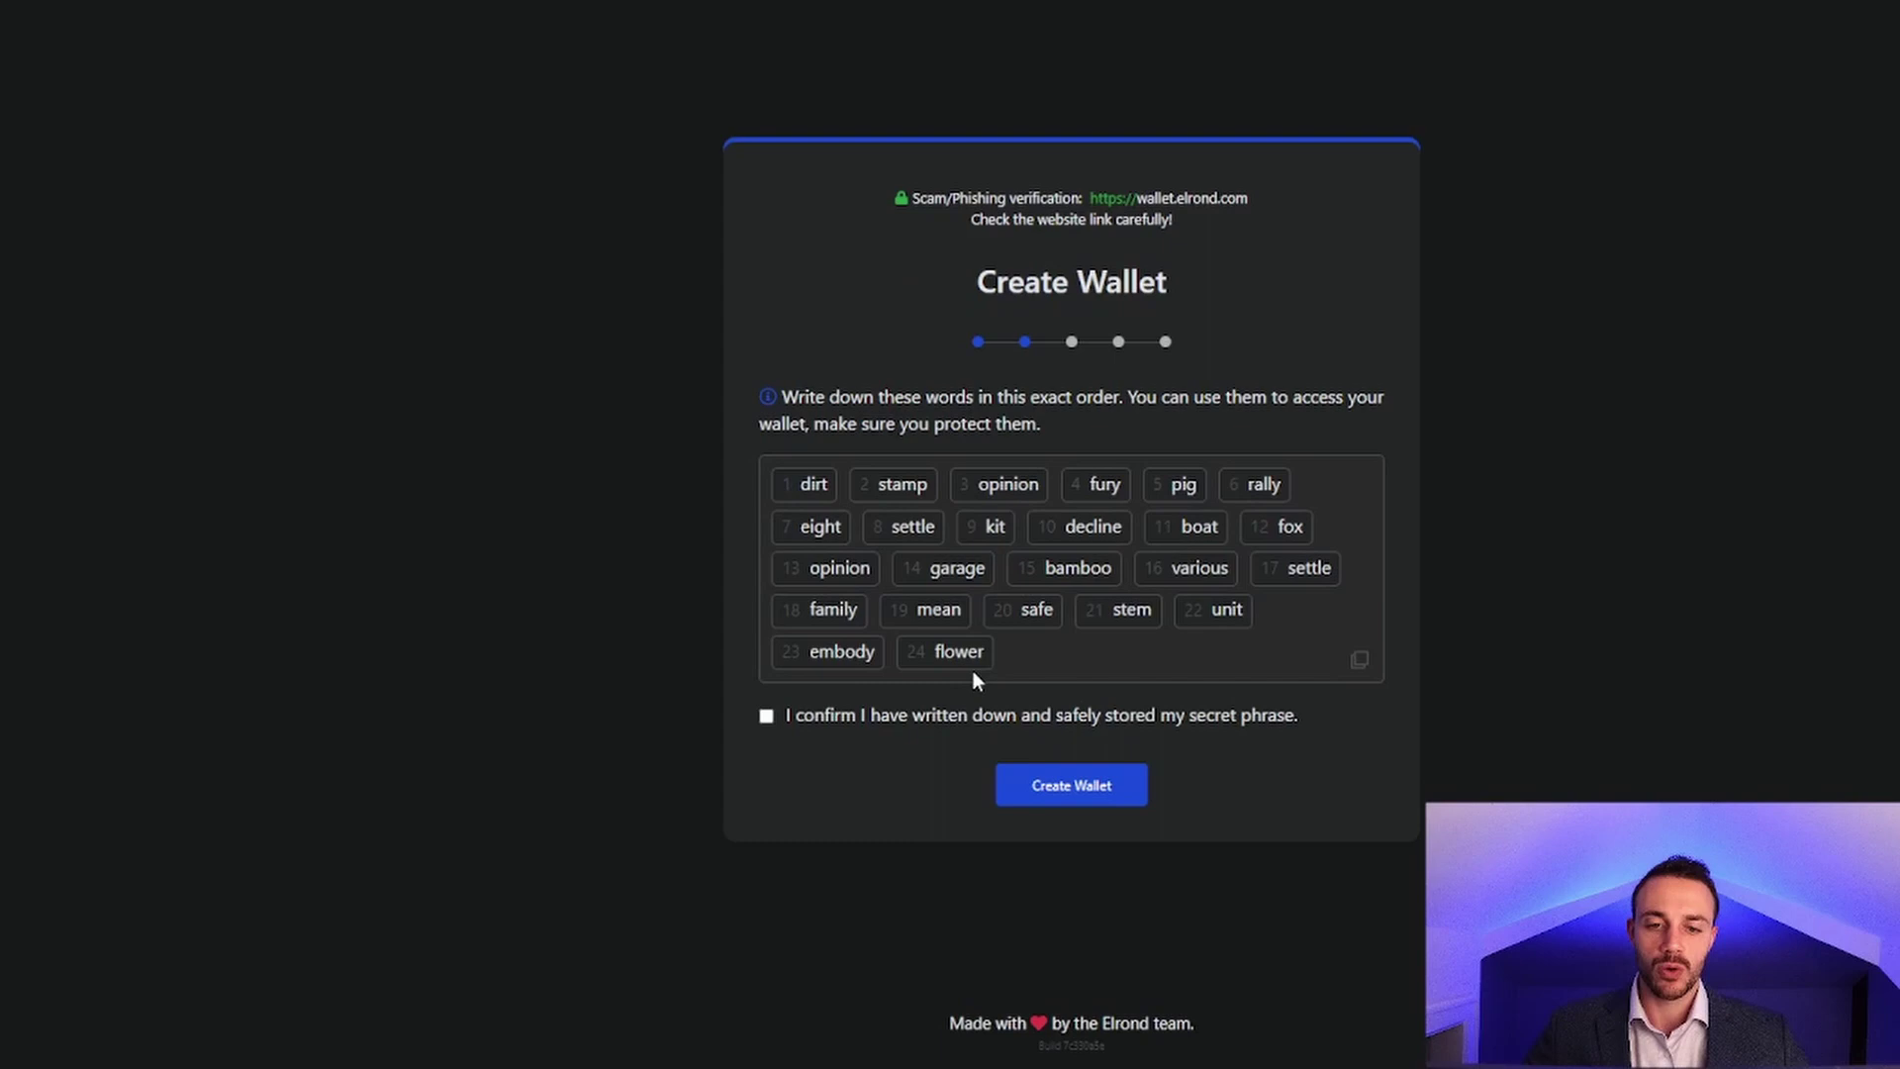
pyautogui.click(933, 716)
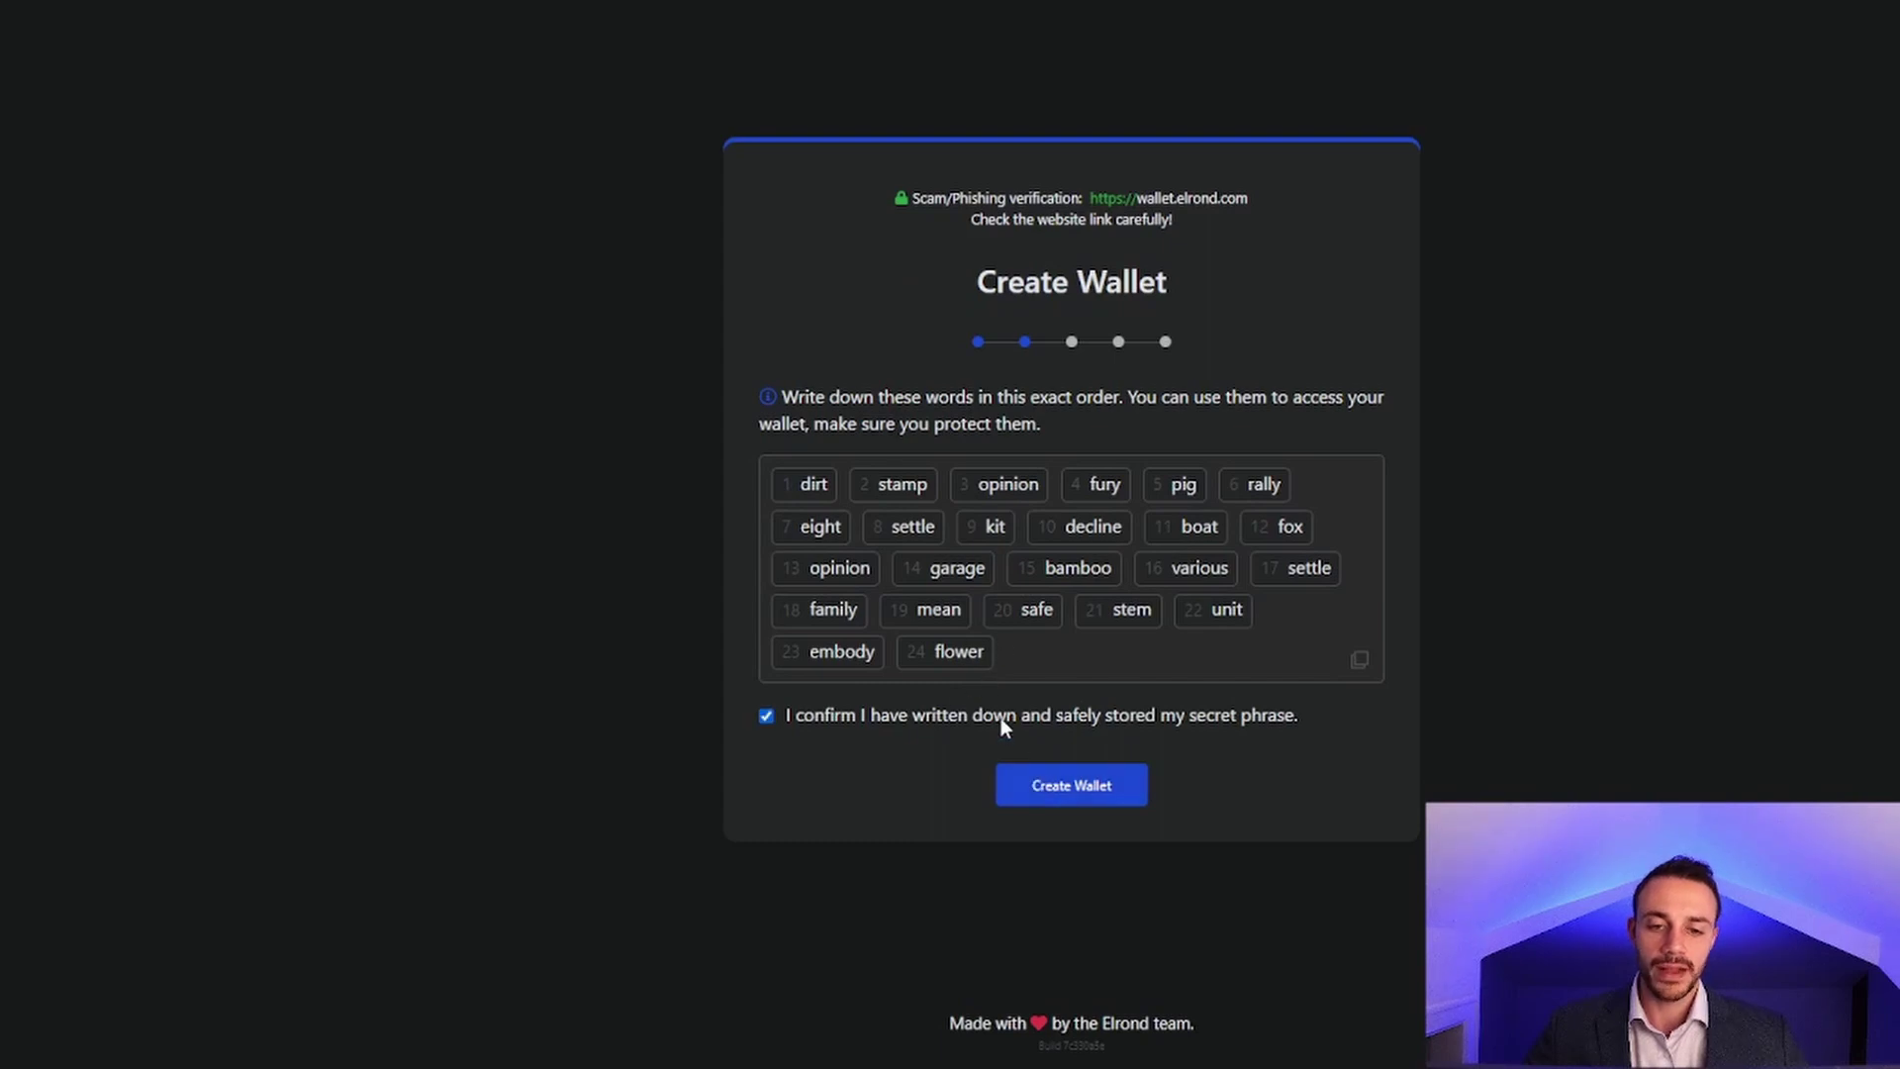
pyautogui.click(1069, 789)
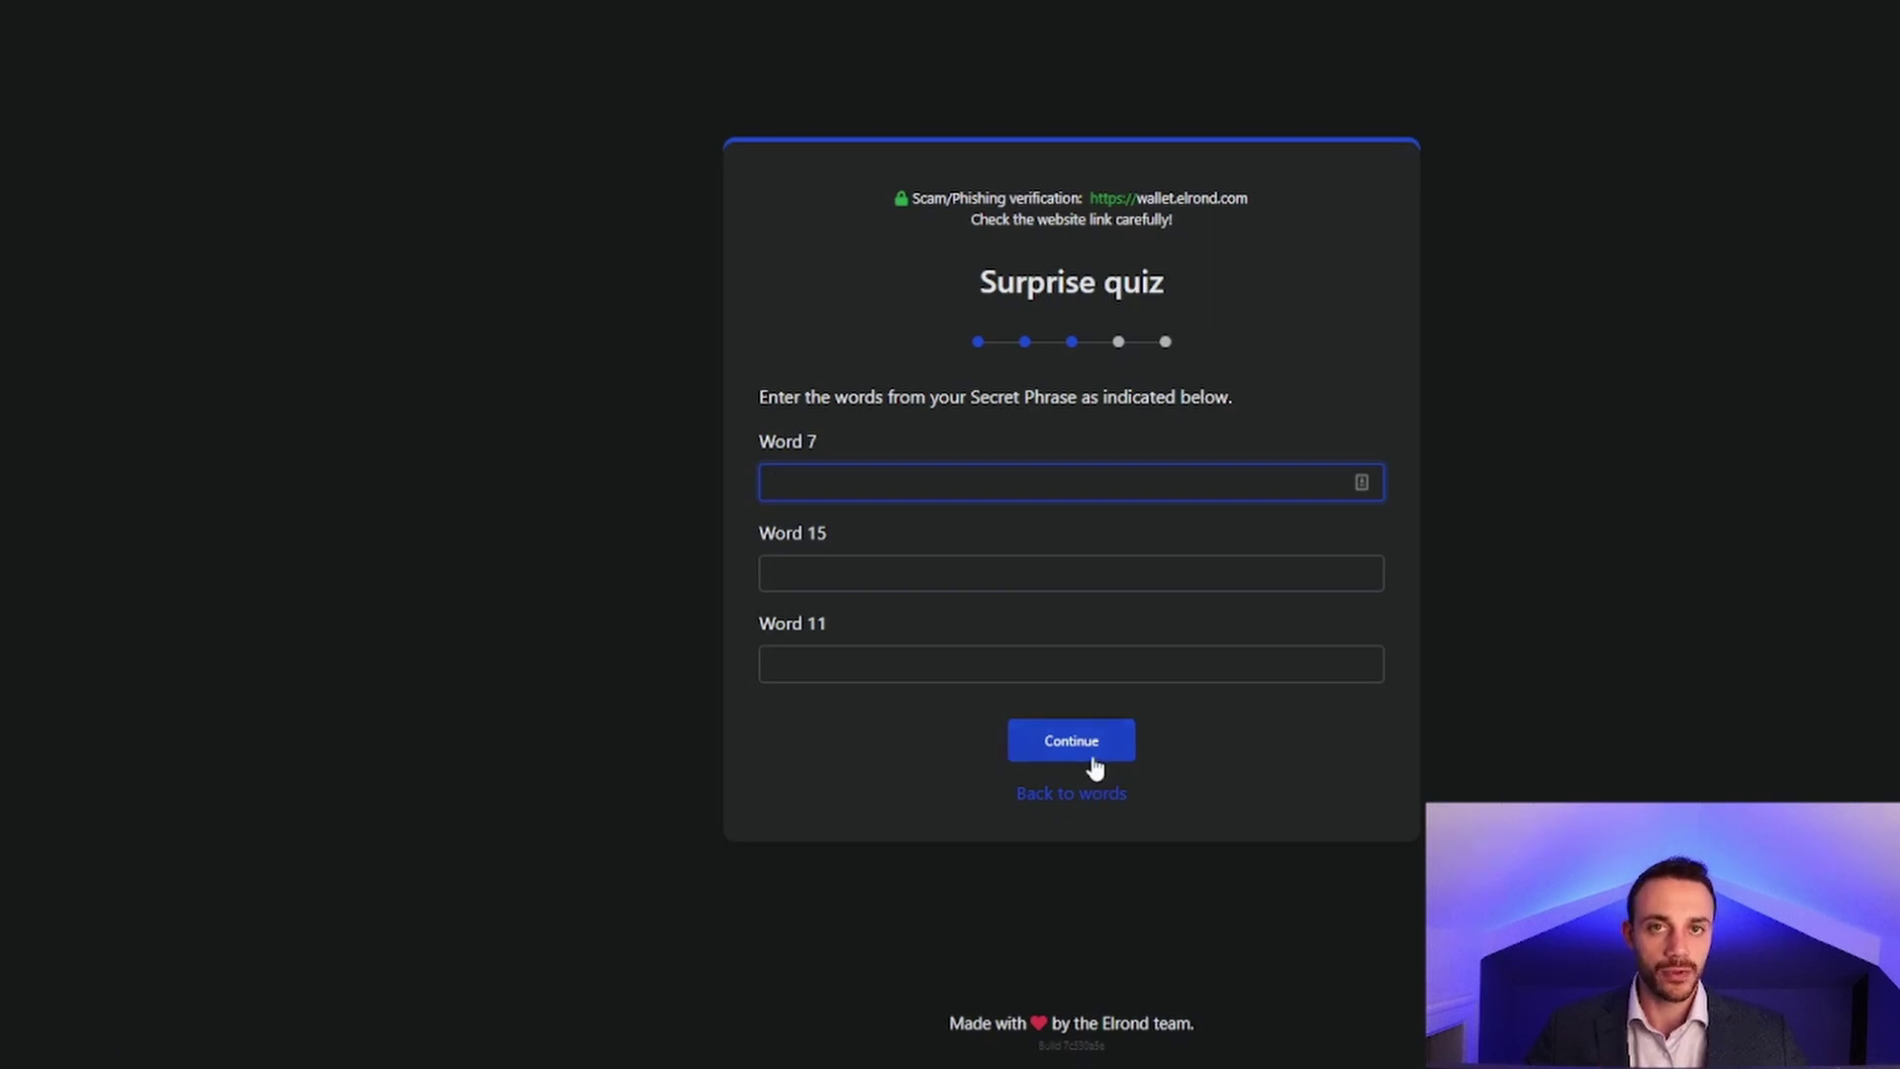
pyautogui.click(1087, 760)
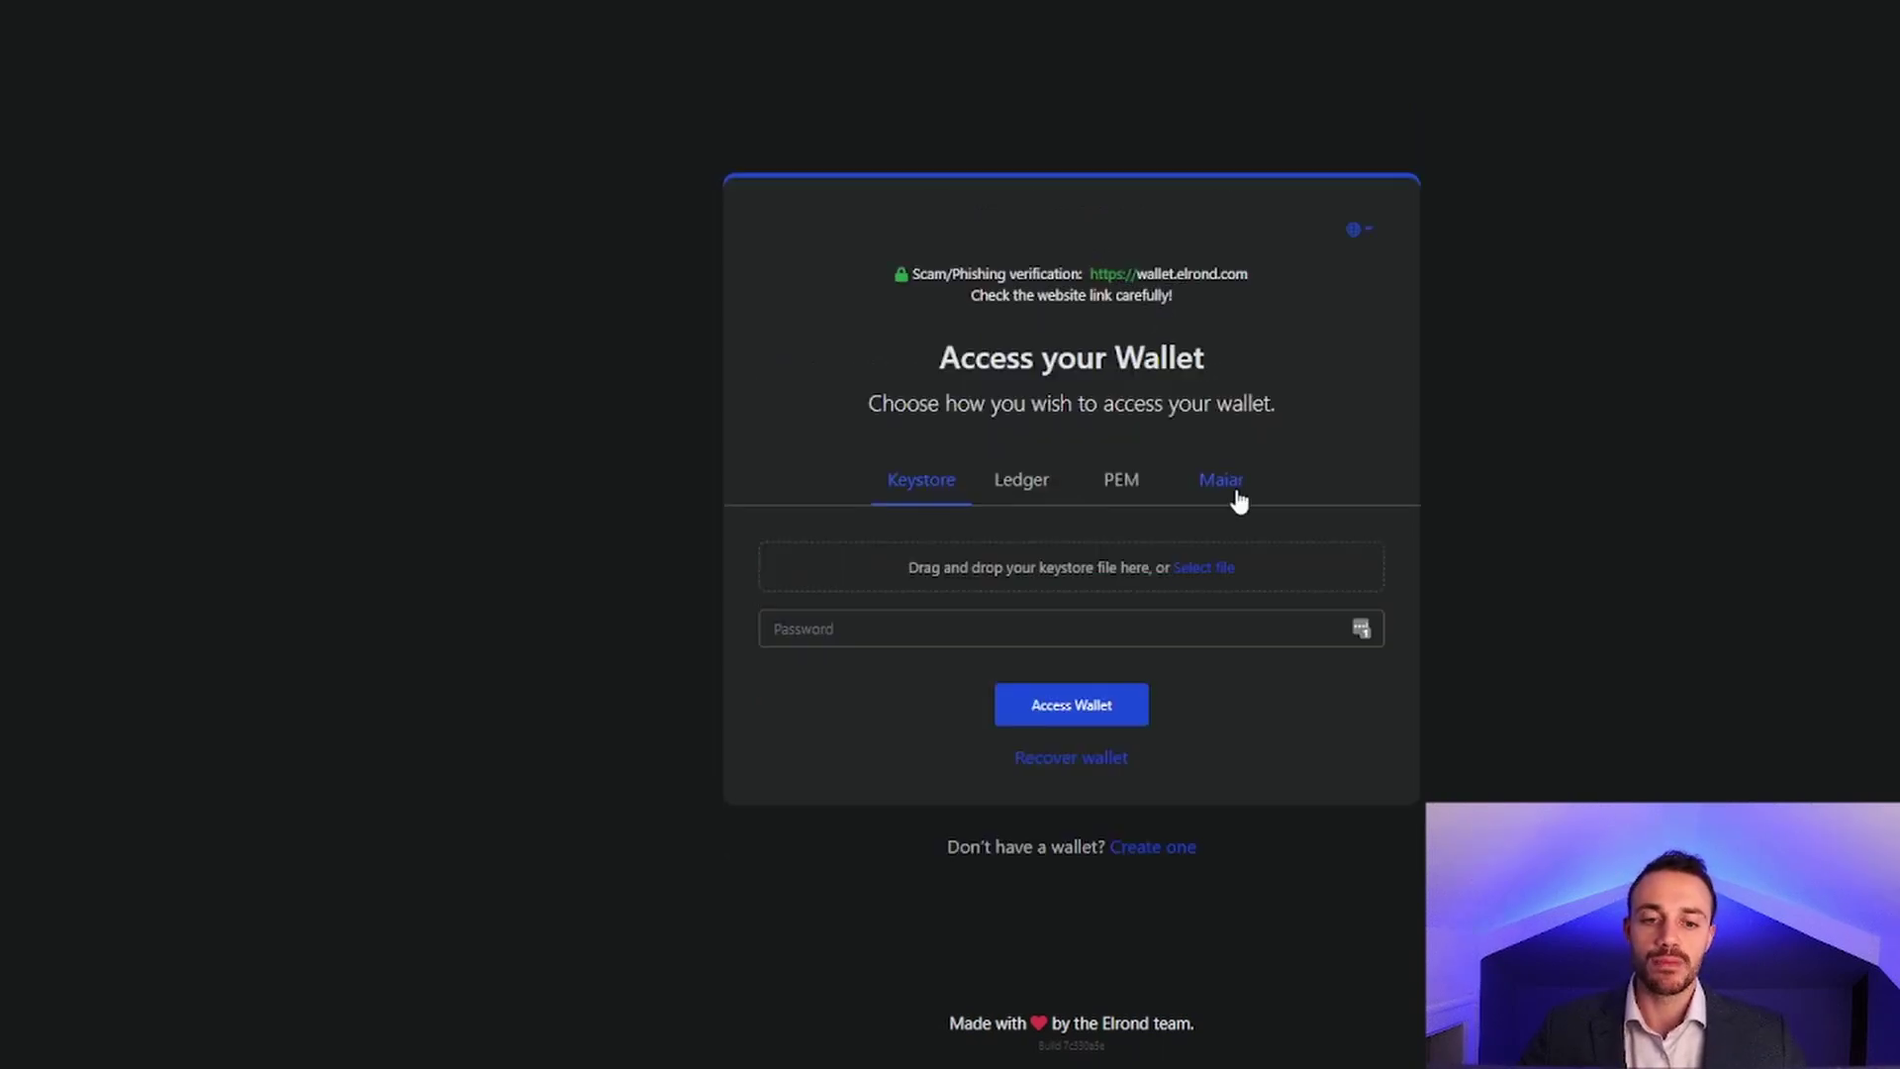
# Log into the existing wallet with its keystore file and password.
pyautogui.click(956, 629)
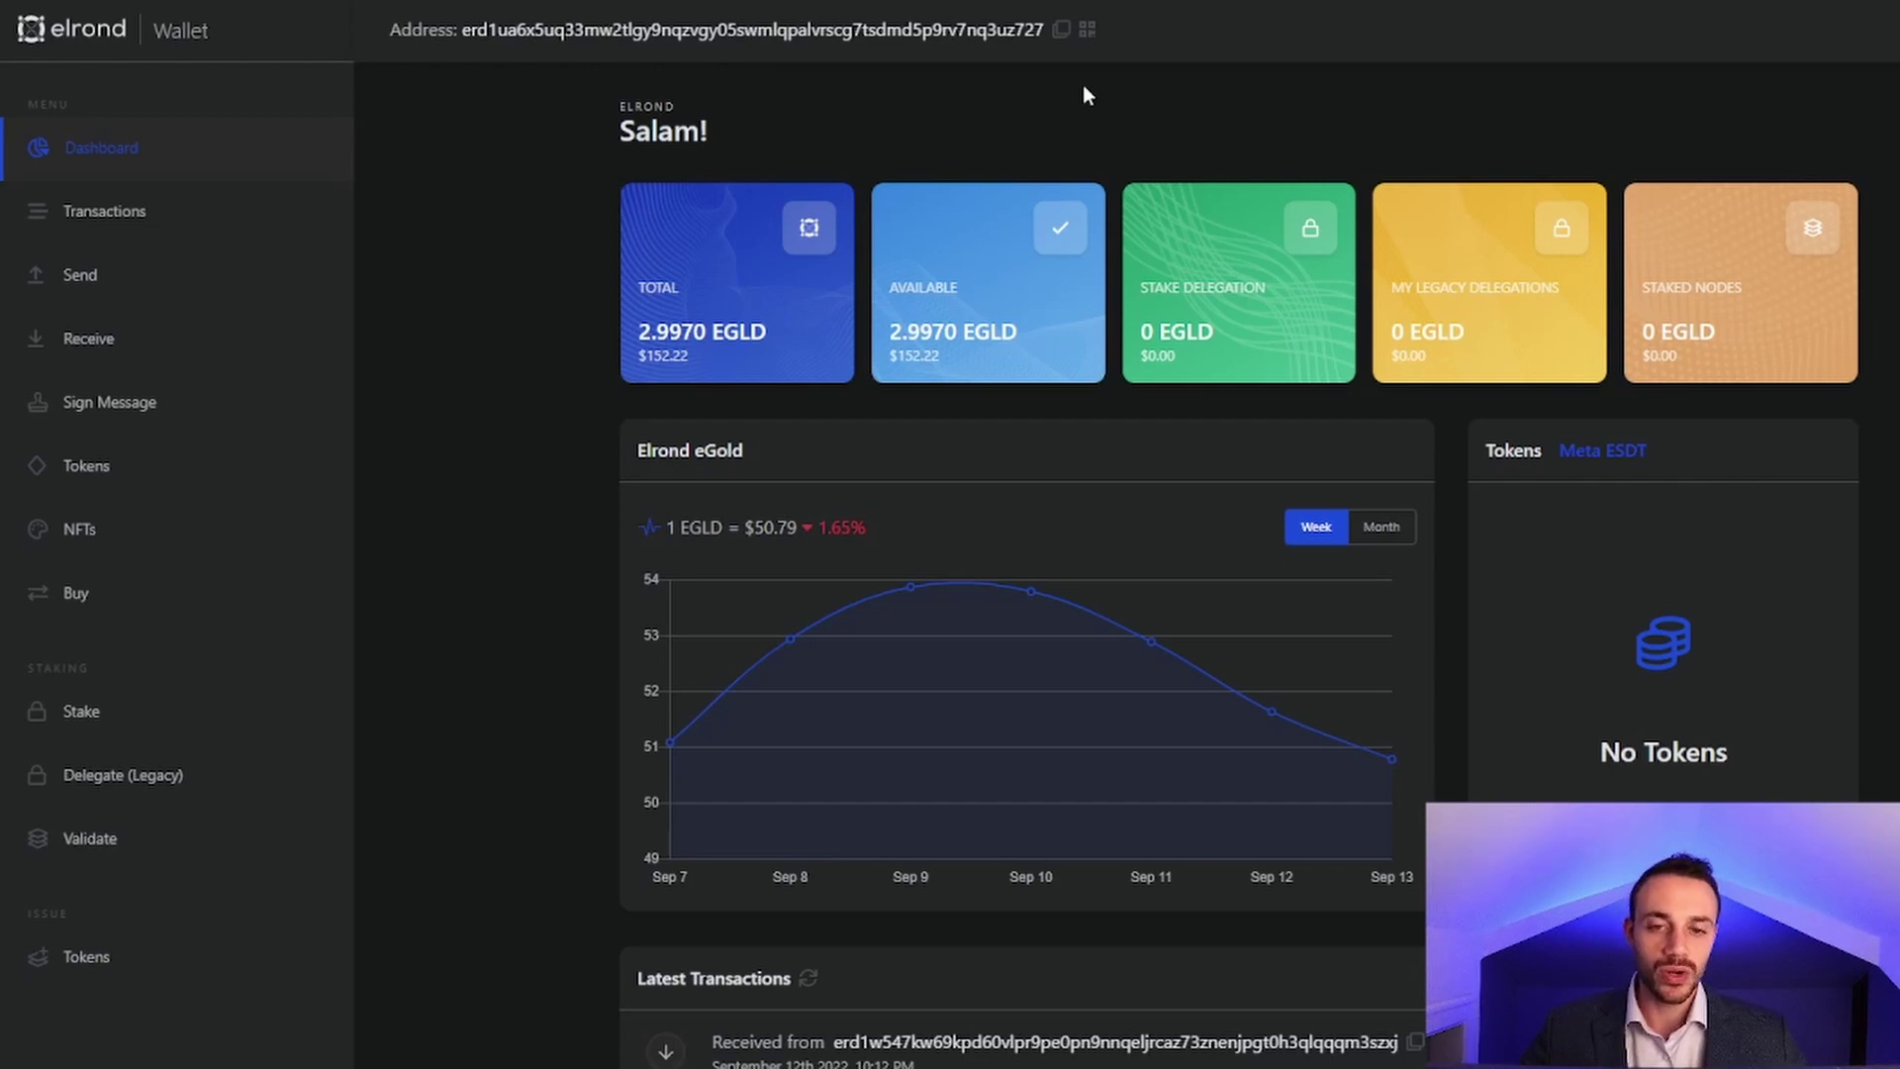
# Check the receive address QR code, then copy the wallet address.
pyautogui.click(1088, 31)
pyautogui.click(1069, 788)
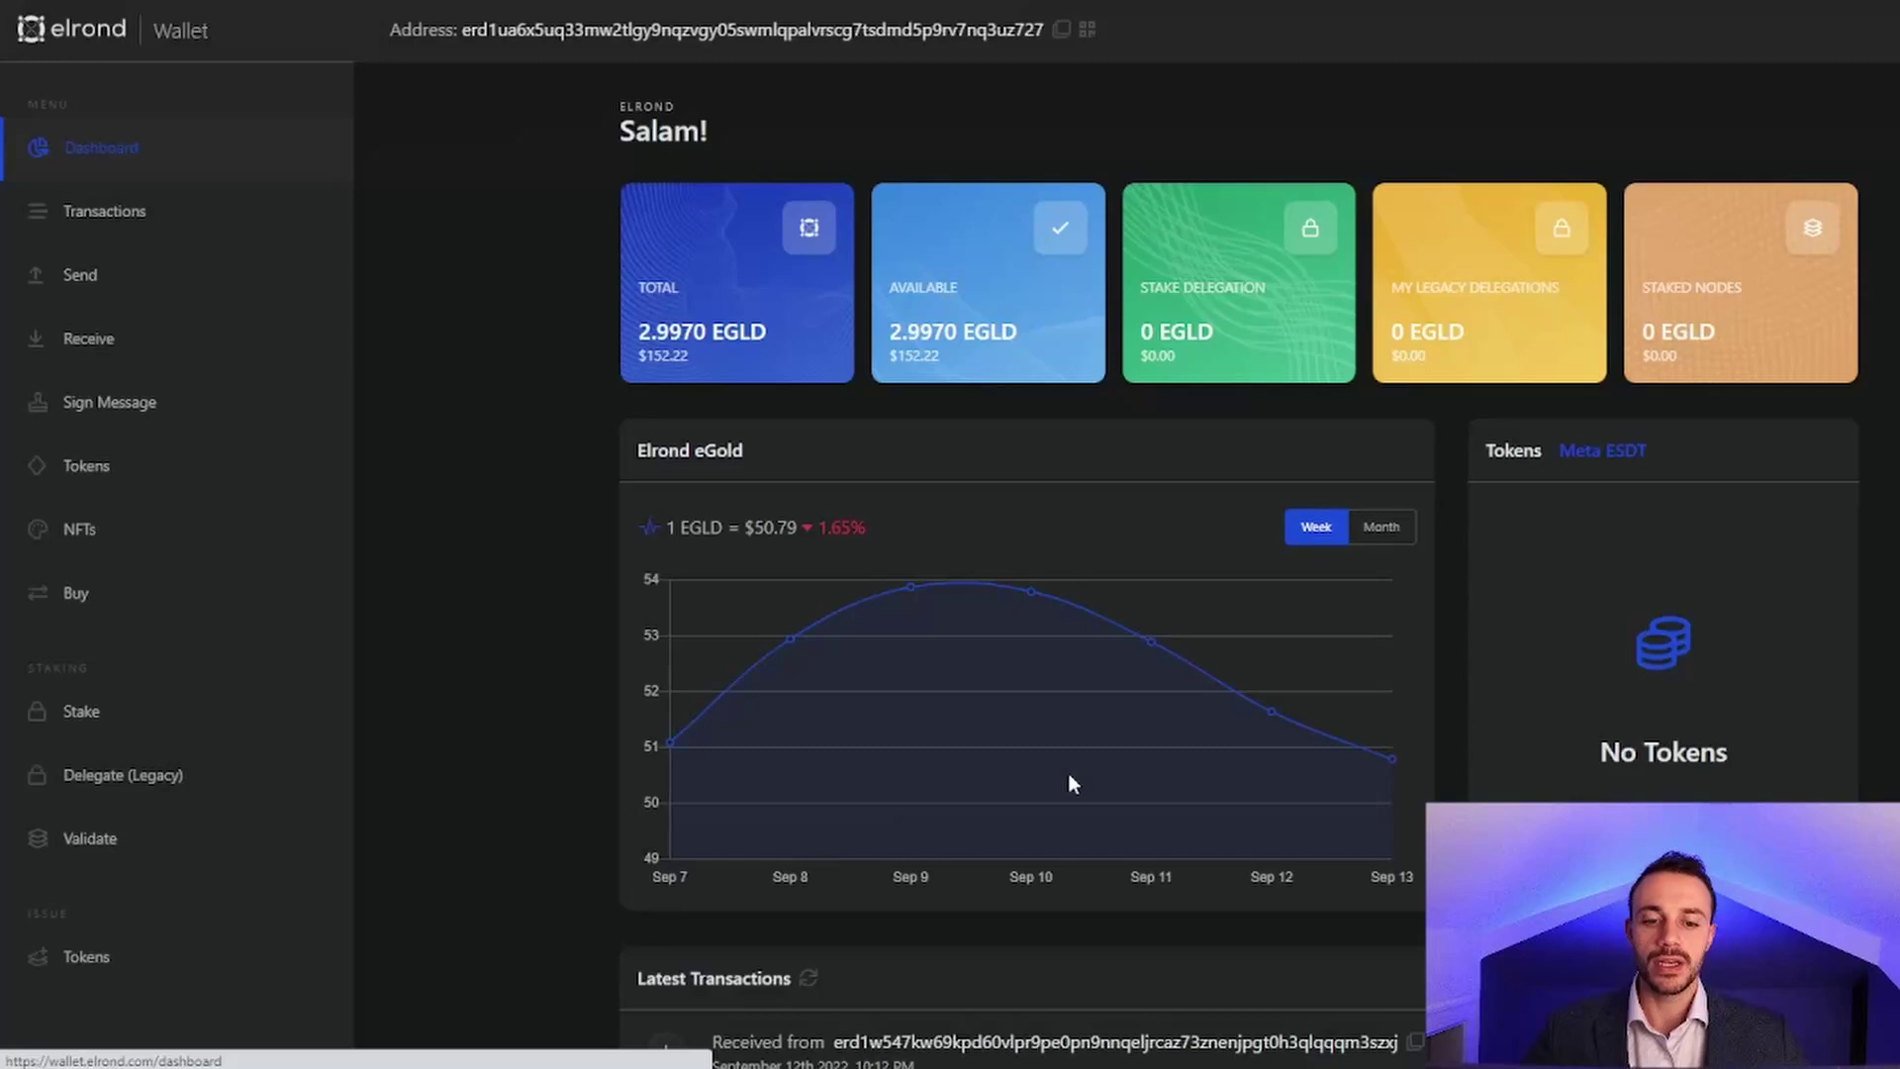
pyautogui.click(1059, 31)
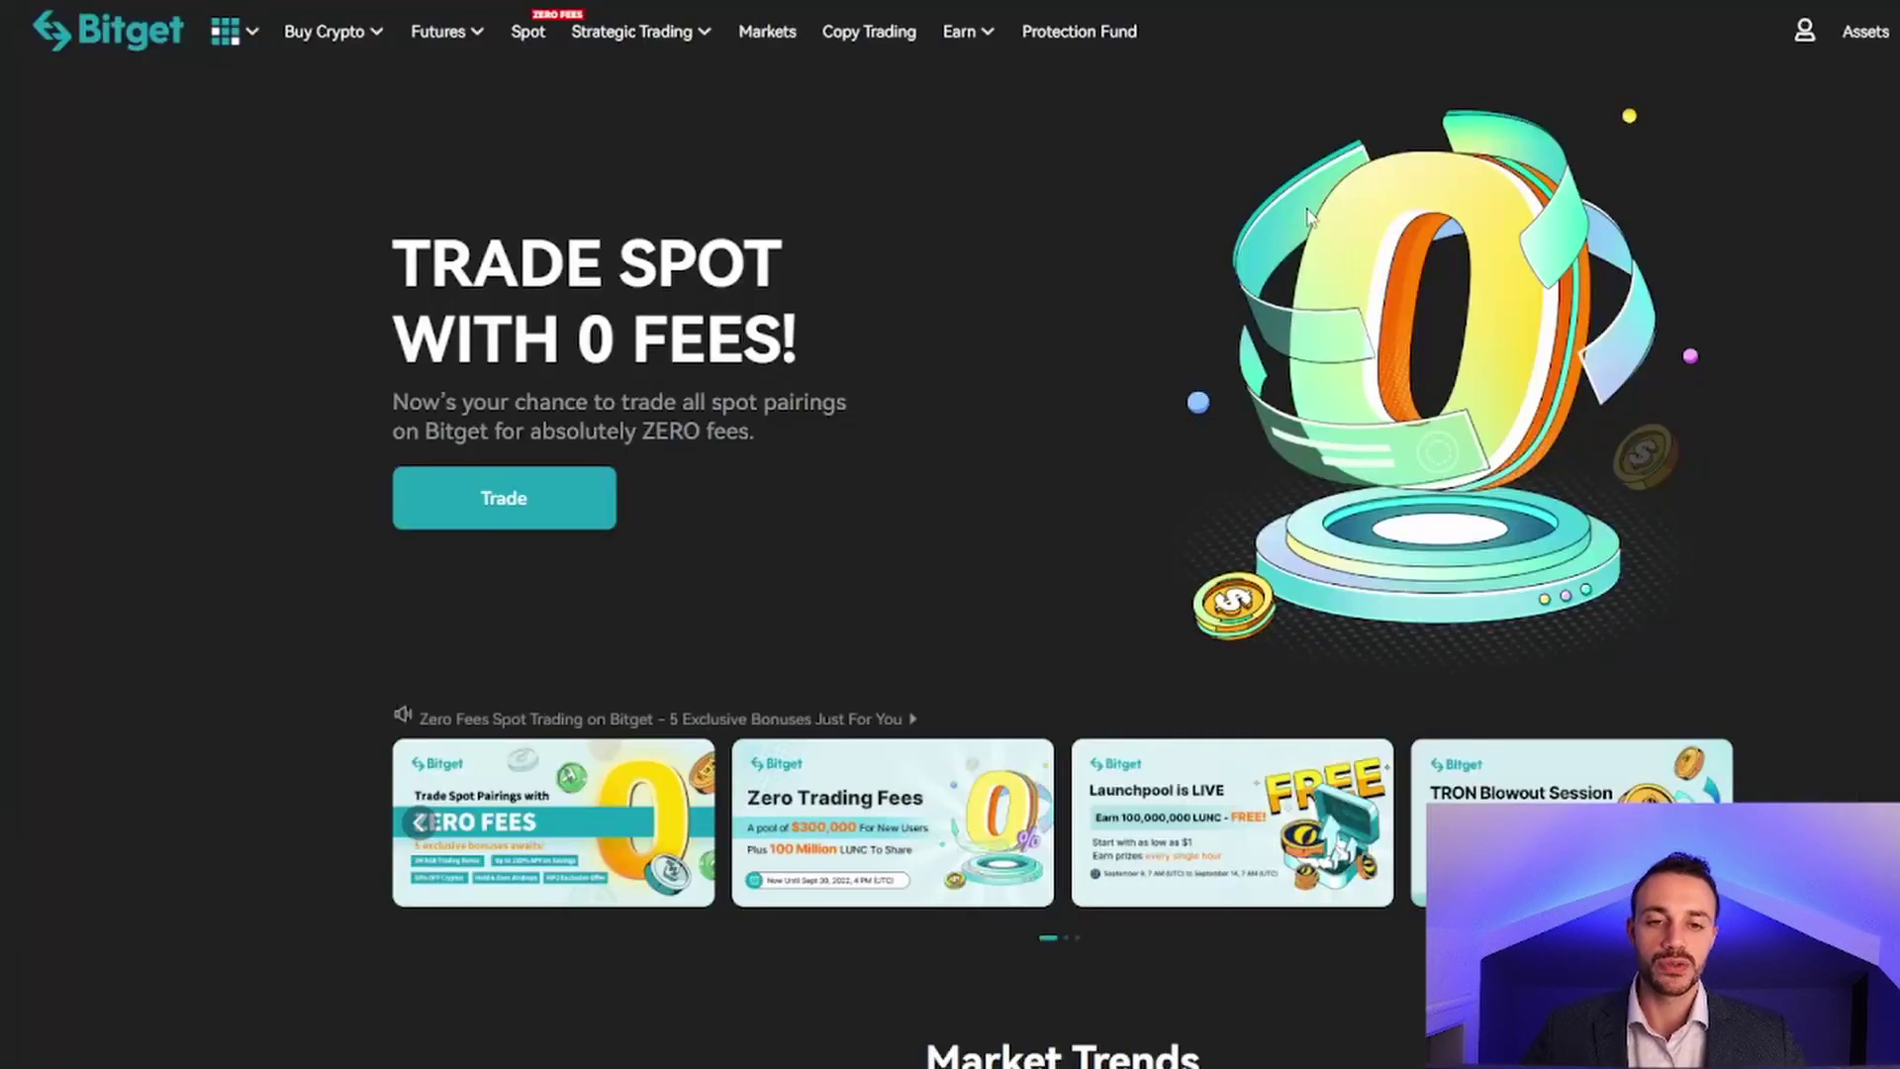
# Look over the Bitget zero-fee spot trading homepage.
pyautogui.moveTo(359, 238)
pyautogui.mouseDown()
pyautogui.moveTo(860, 362)
pyautogui.moveTo(619, 342)
pyautogui.moveTo(372, 240)
pyautogui.mouseUp()
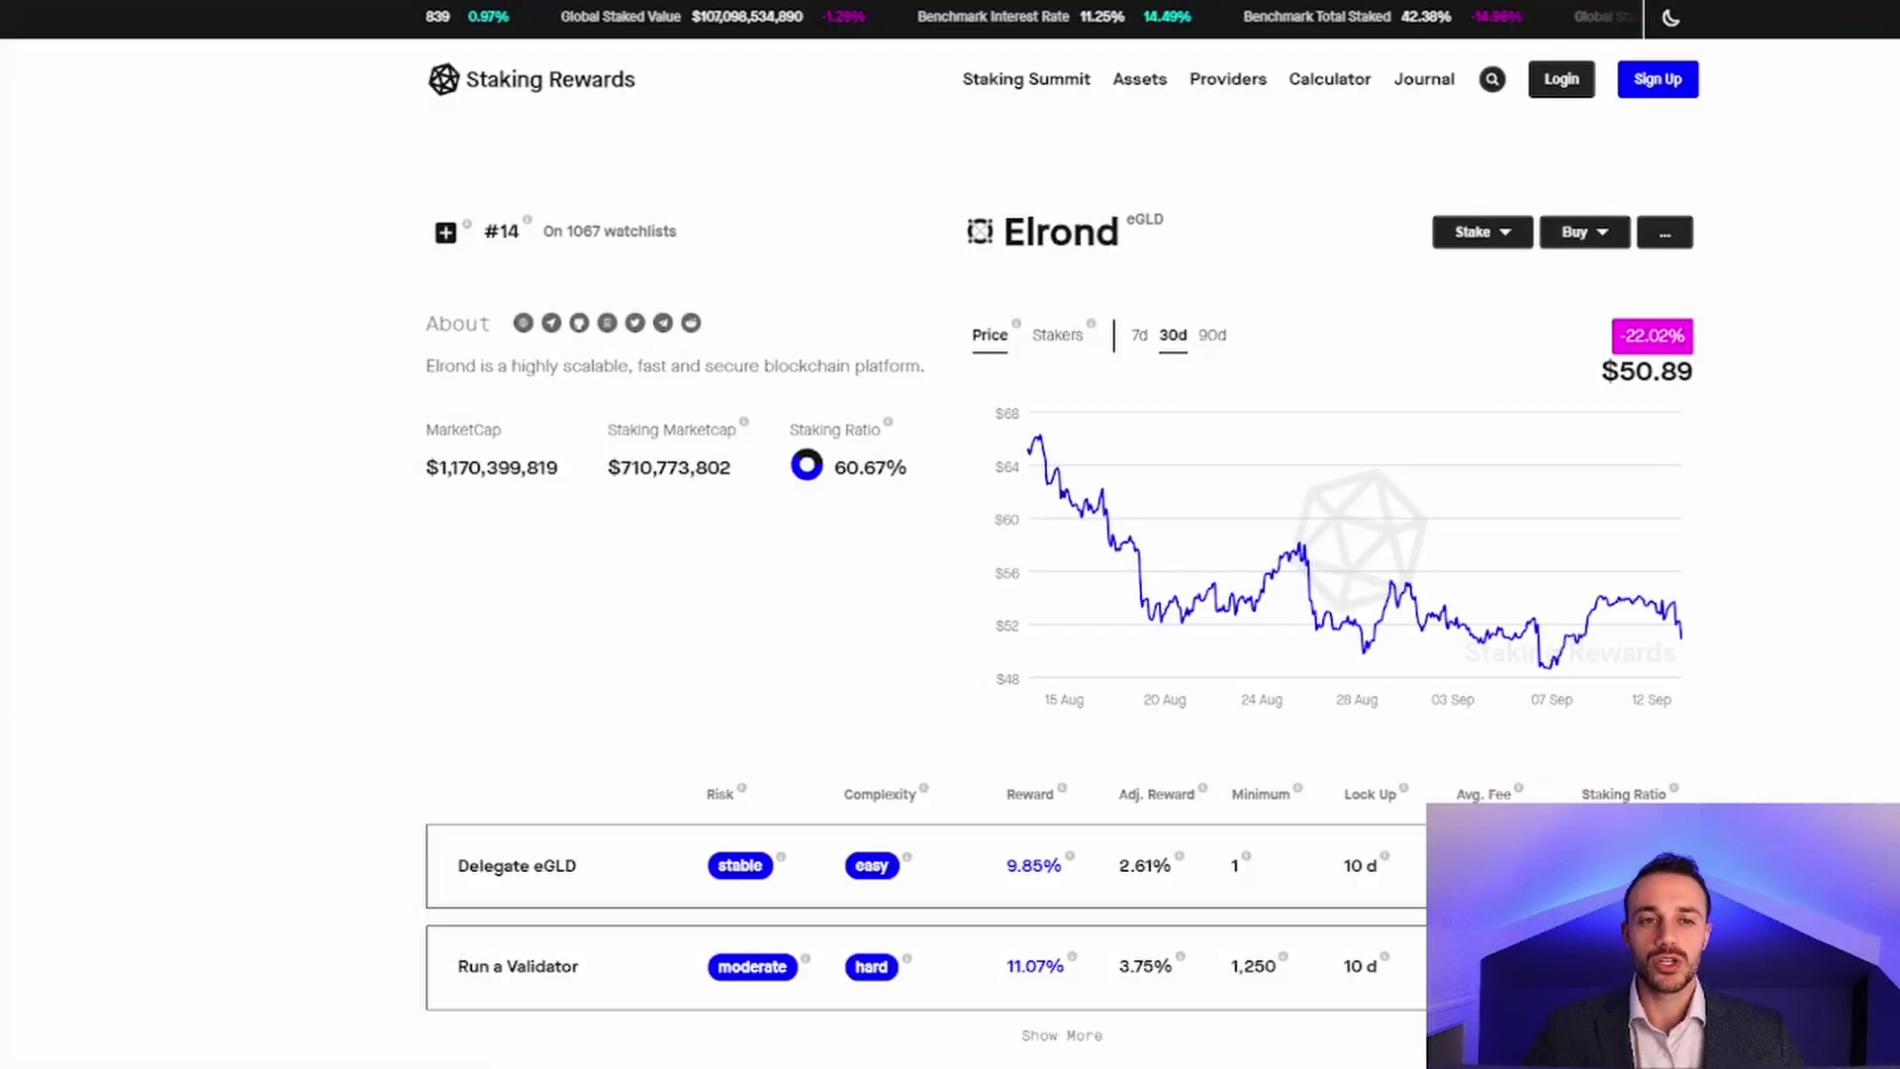
# Switch Staking Rewards to dark theme and check Delegate eGLD's 9.85% reward and 10 d lock-up.
pyautogui.click(1670, 17)
pyautogui.scroll(-1, 793, 368)
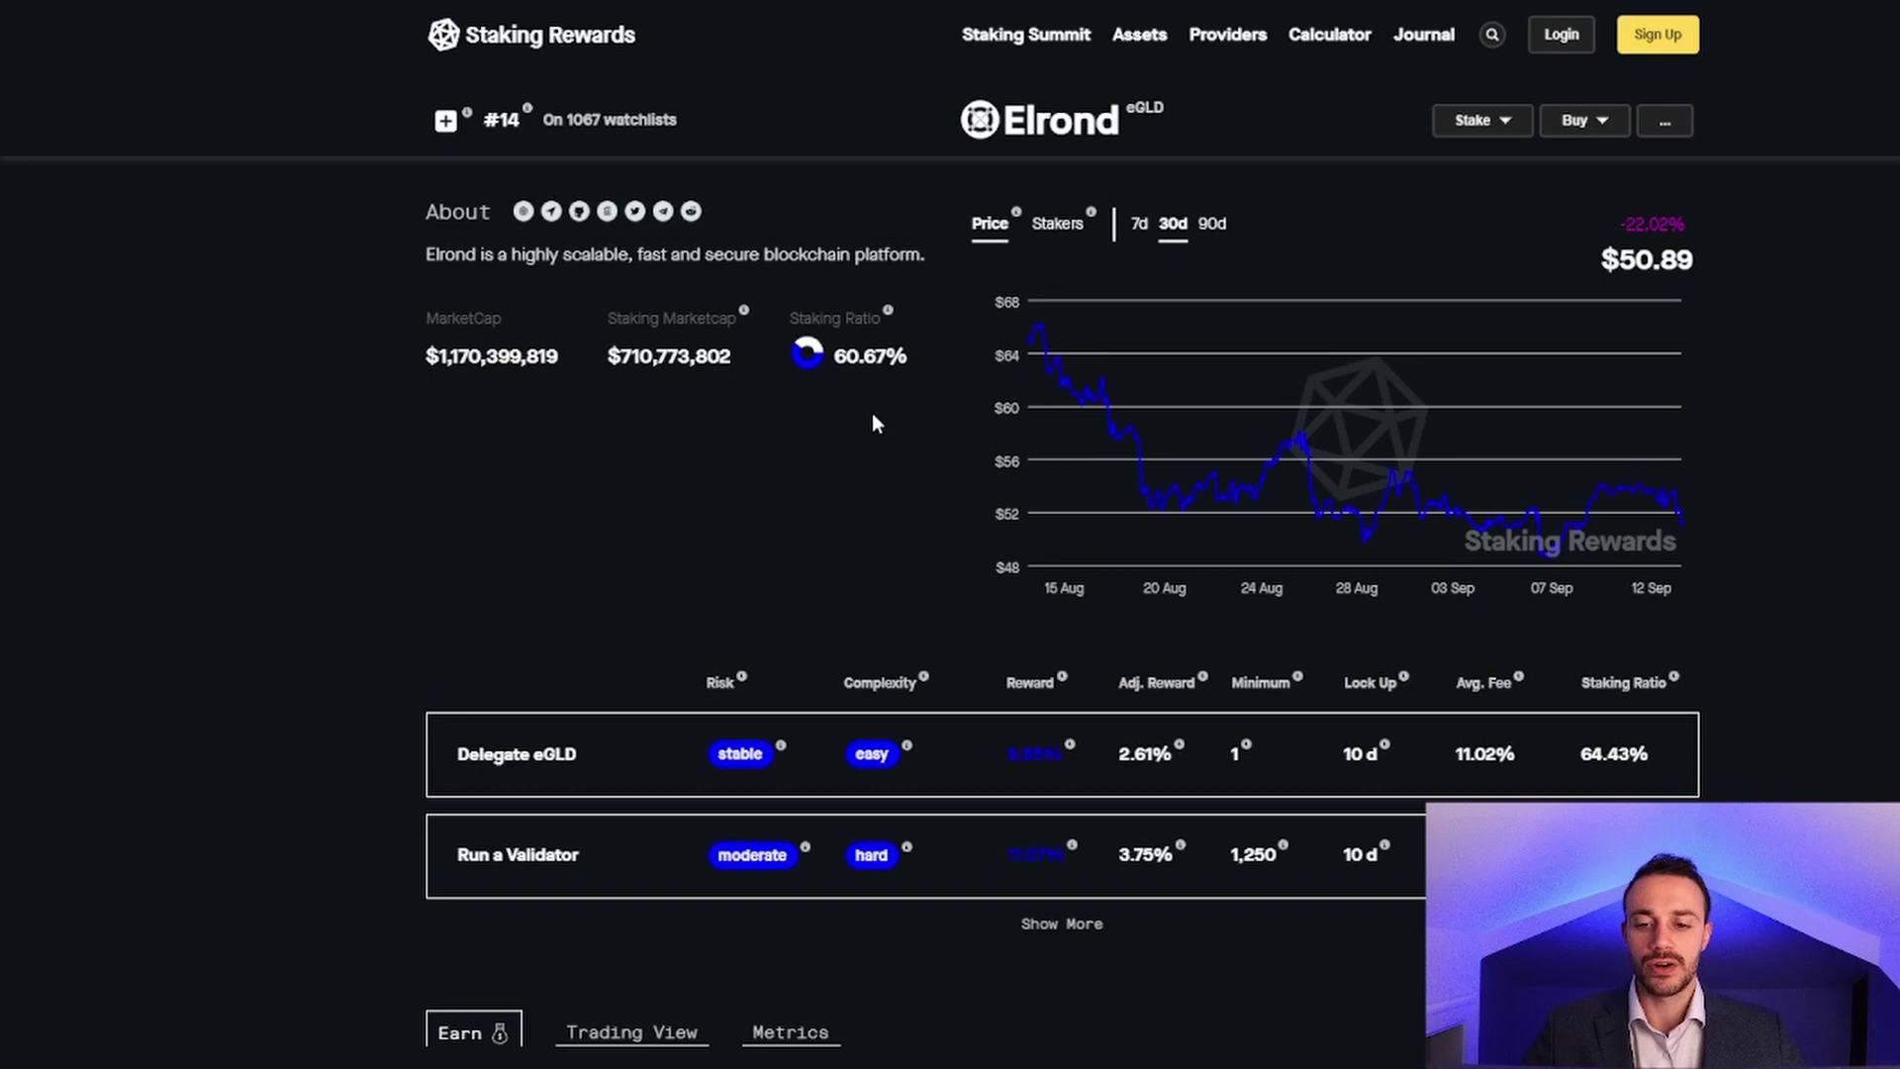
pyautogui.scroll(-1, 777, 471)
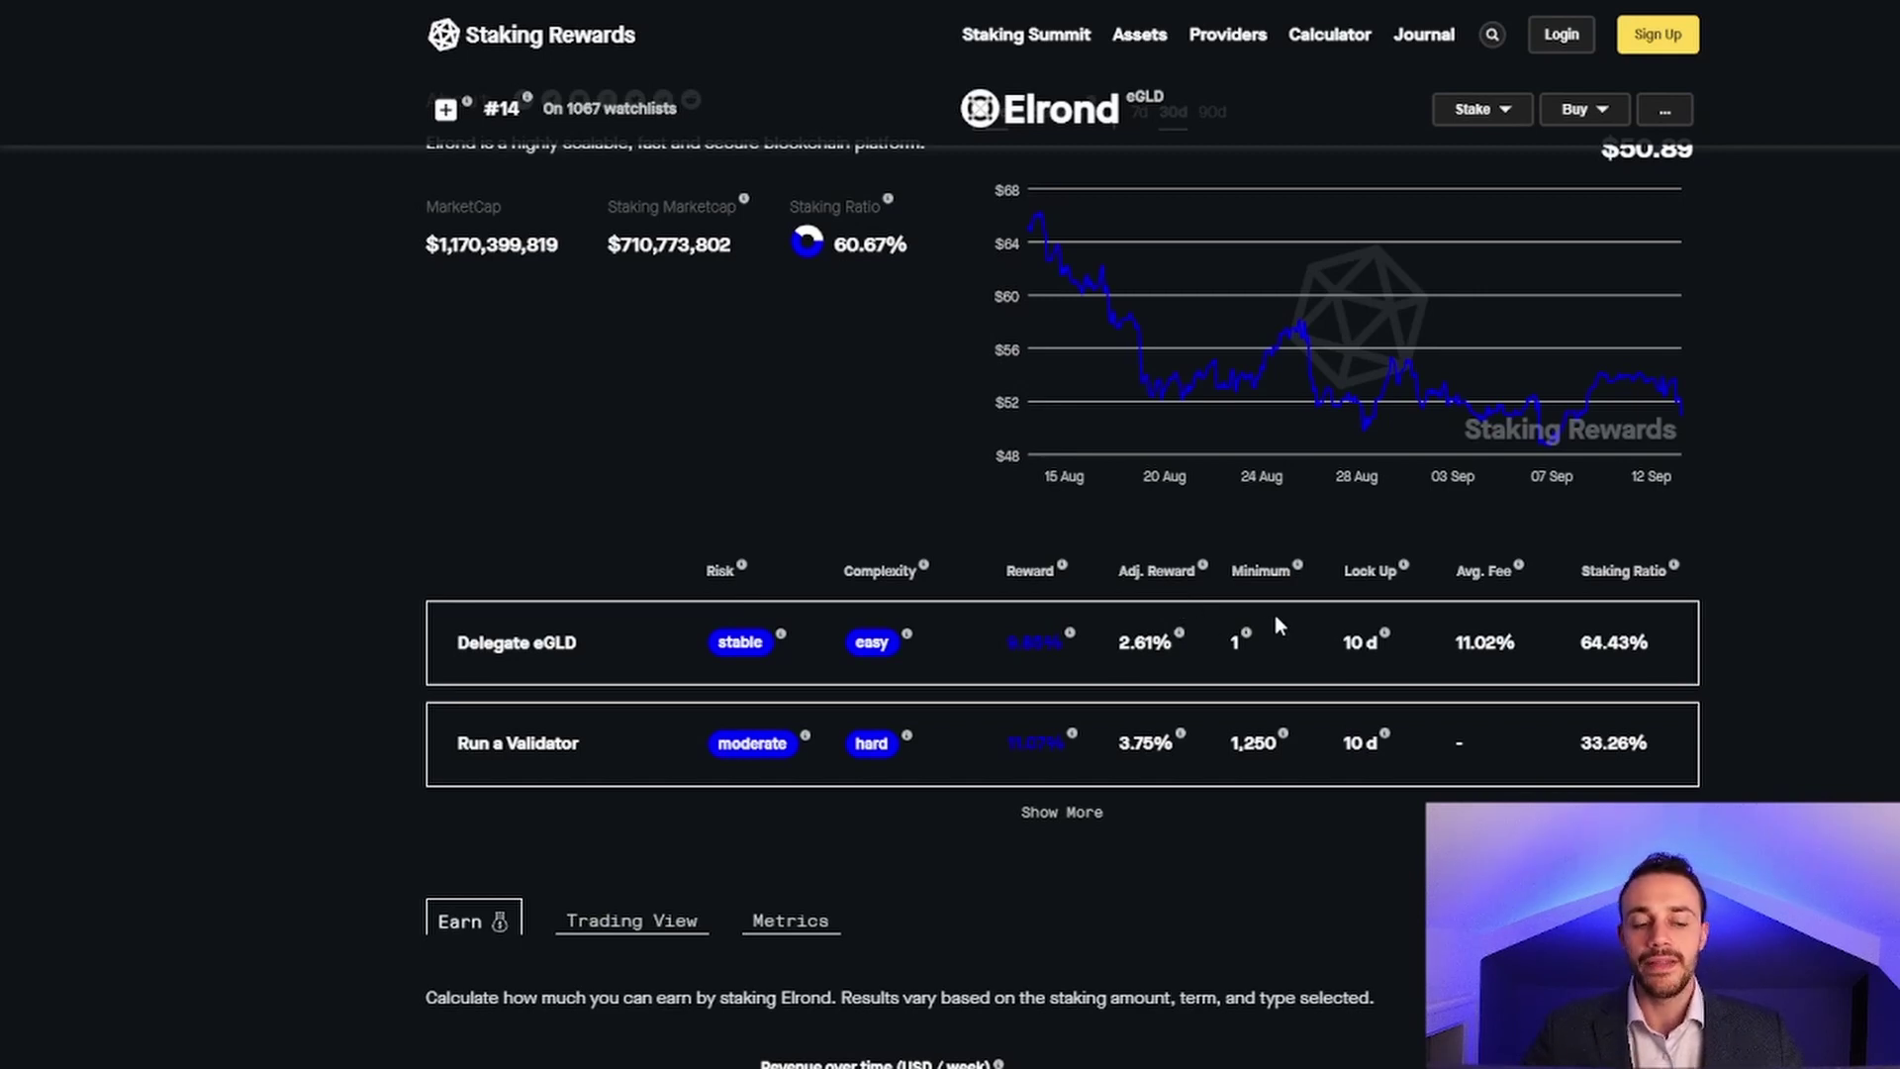
pyautogui.doubleClick(1358, 642)
pyautogui.click(1357, 642)
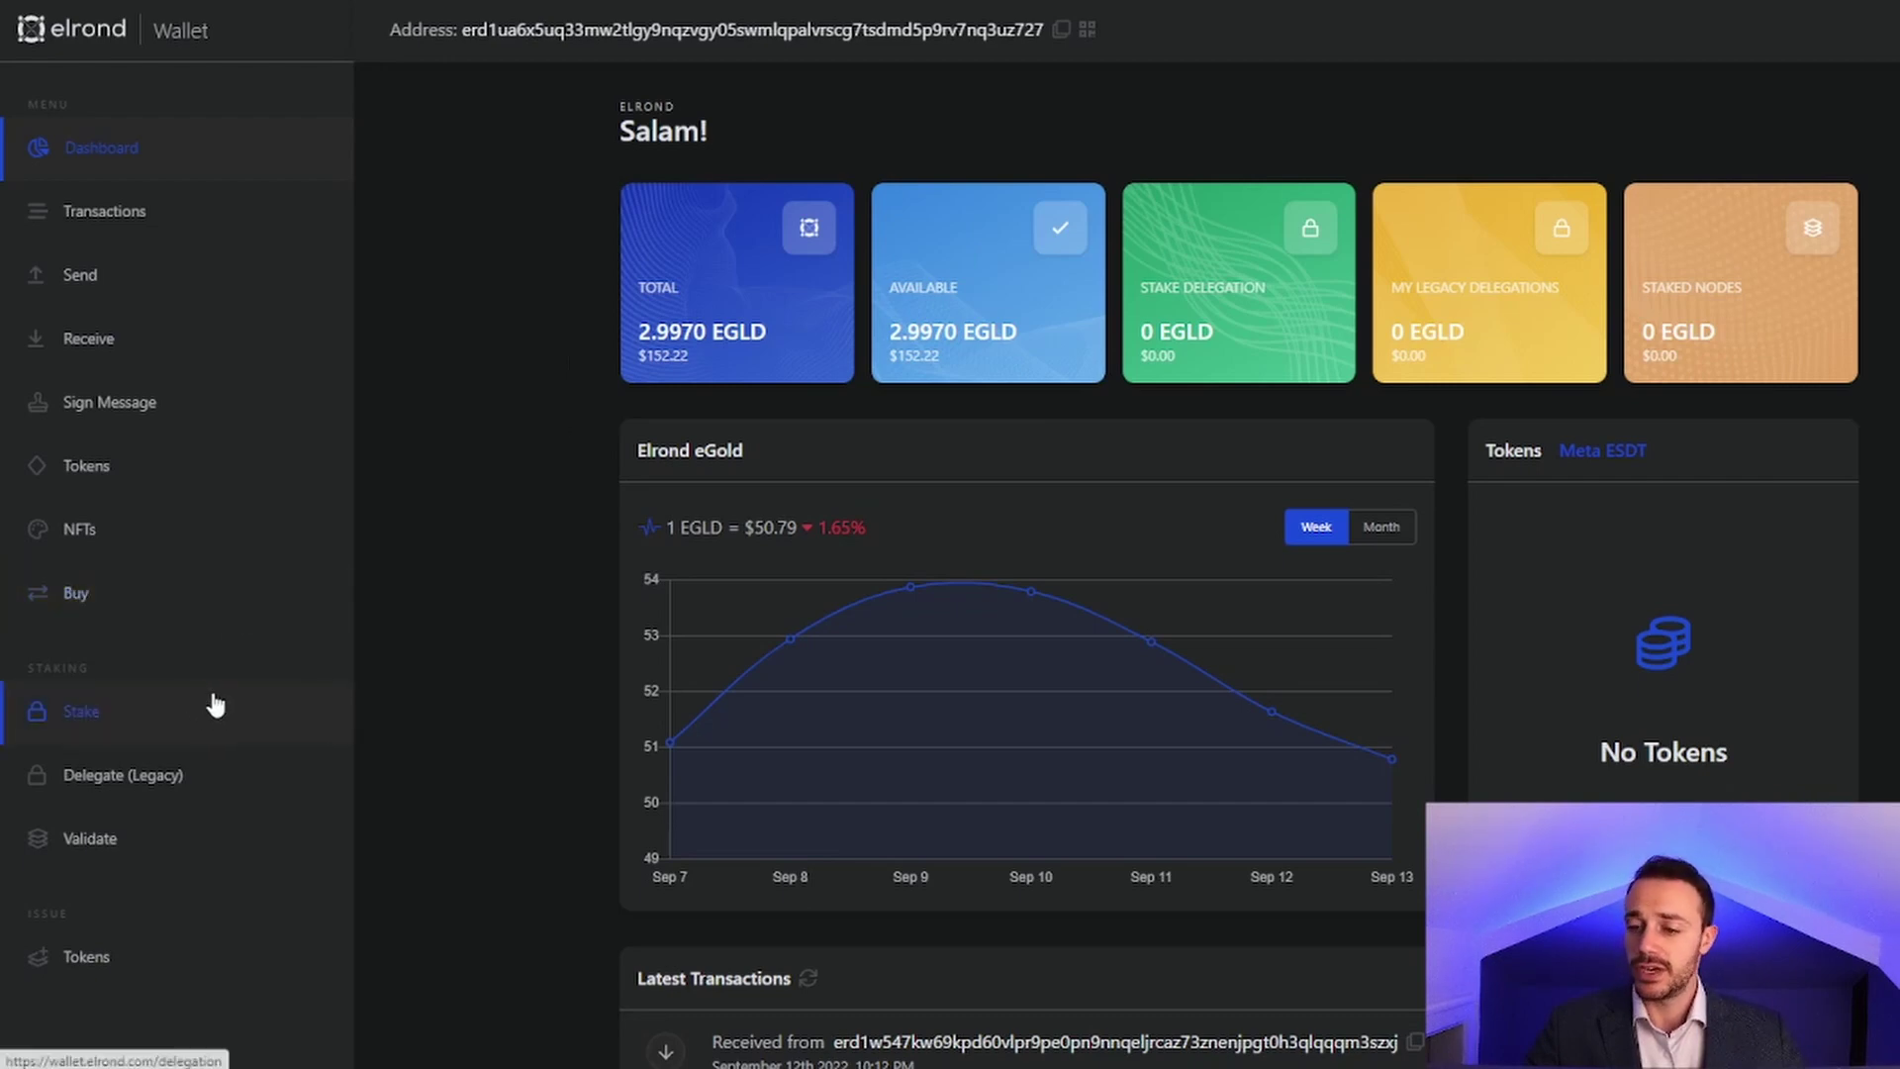
# Open the Staking Dashboard via Stake in the sidebar.
pyautogui.click(220, 712)
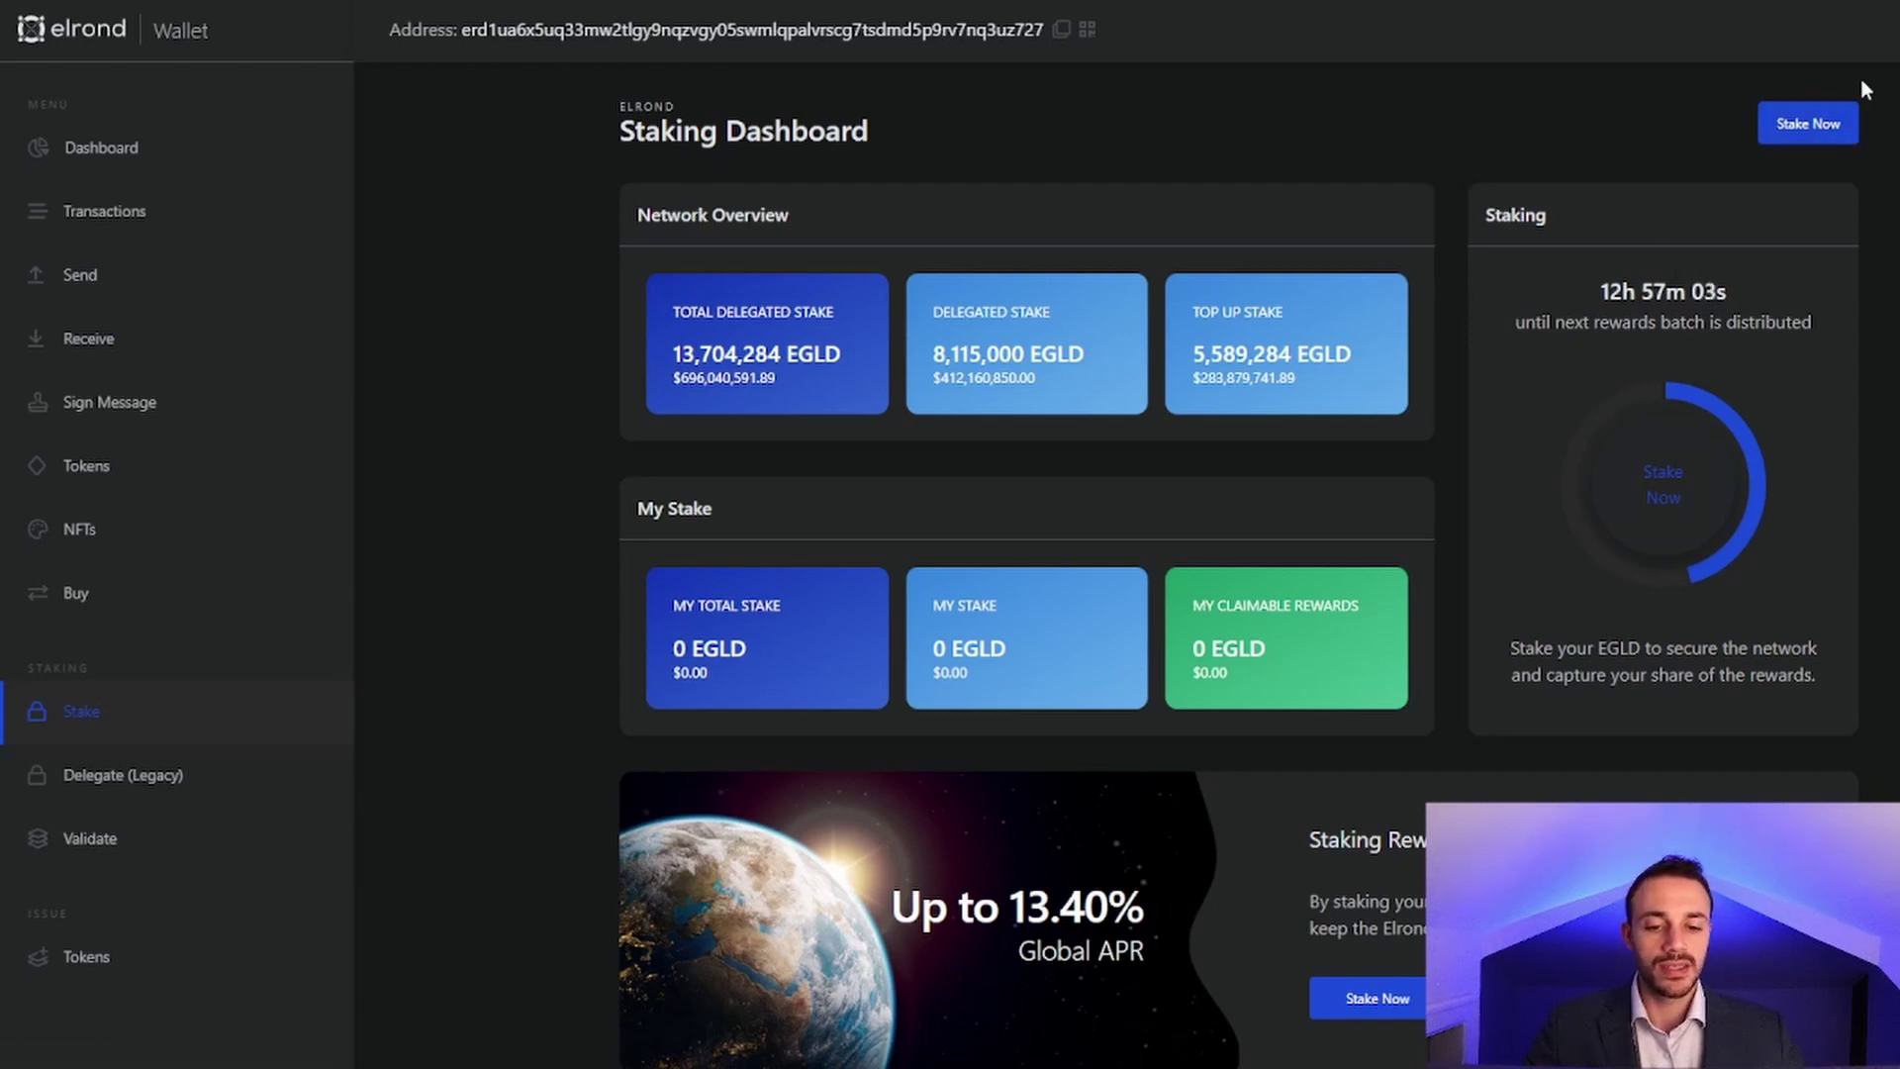
# Browse the staking providers and select Everstake company (9.25% APR, 94.3% filled).
pyautogui.click(1832, 122)
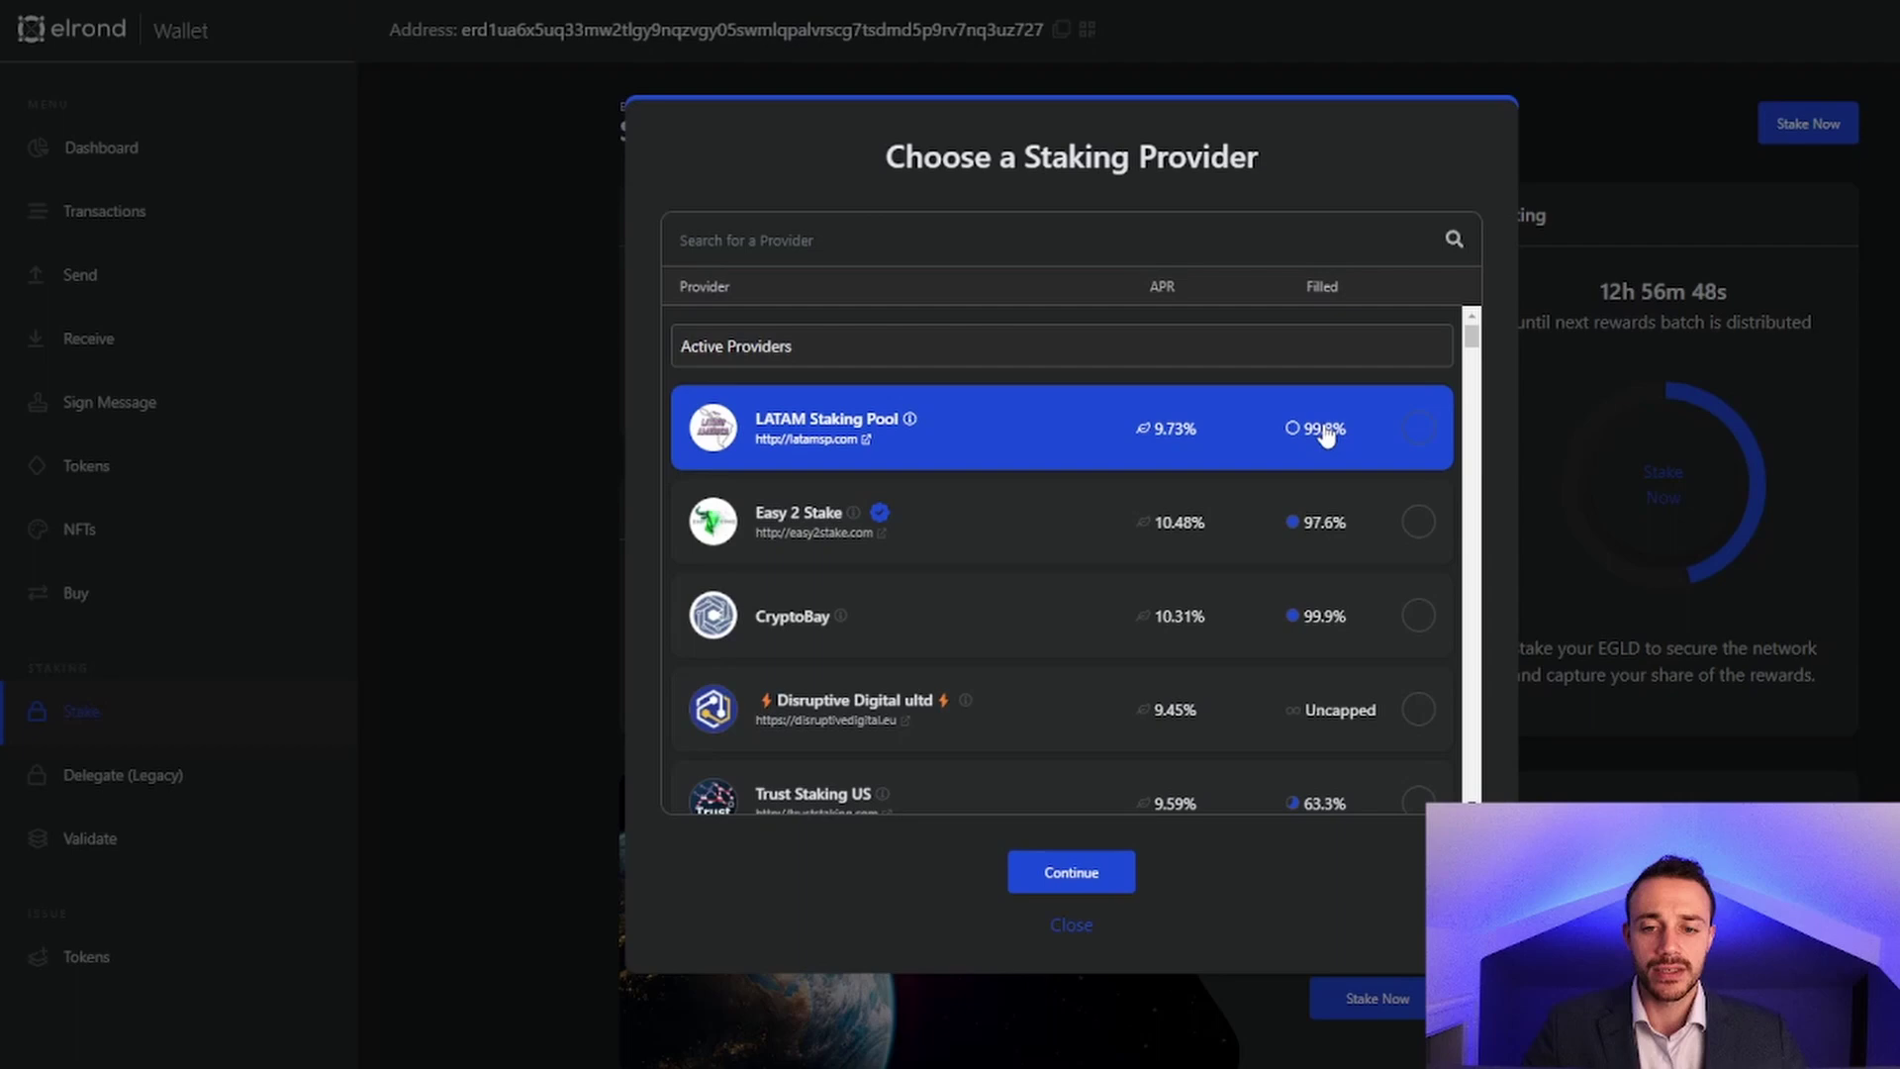
pyautogui.scroll(-2, 1314, 431)
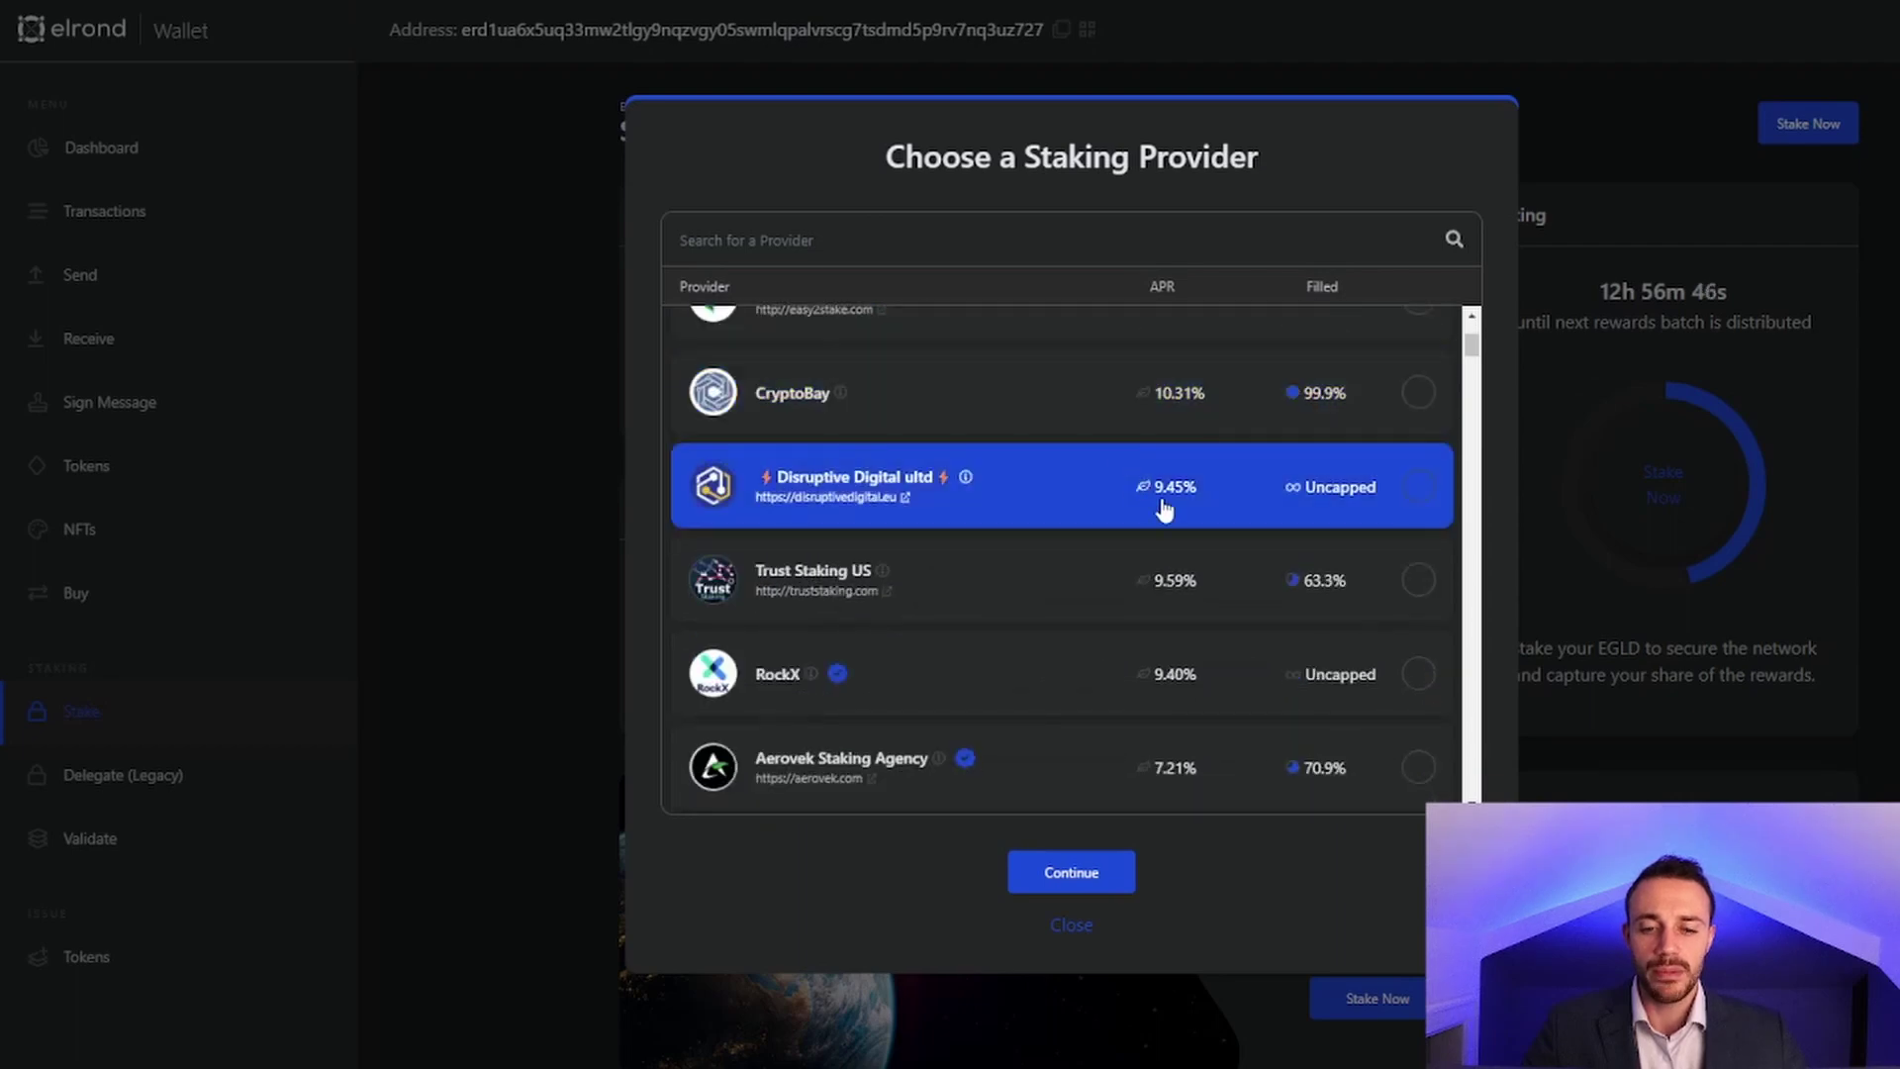
pyautogui.scroll(-1, 1164, 509)
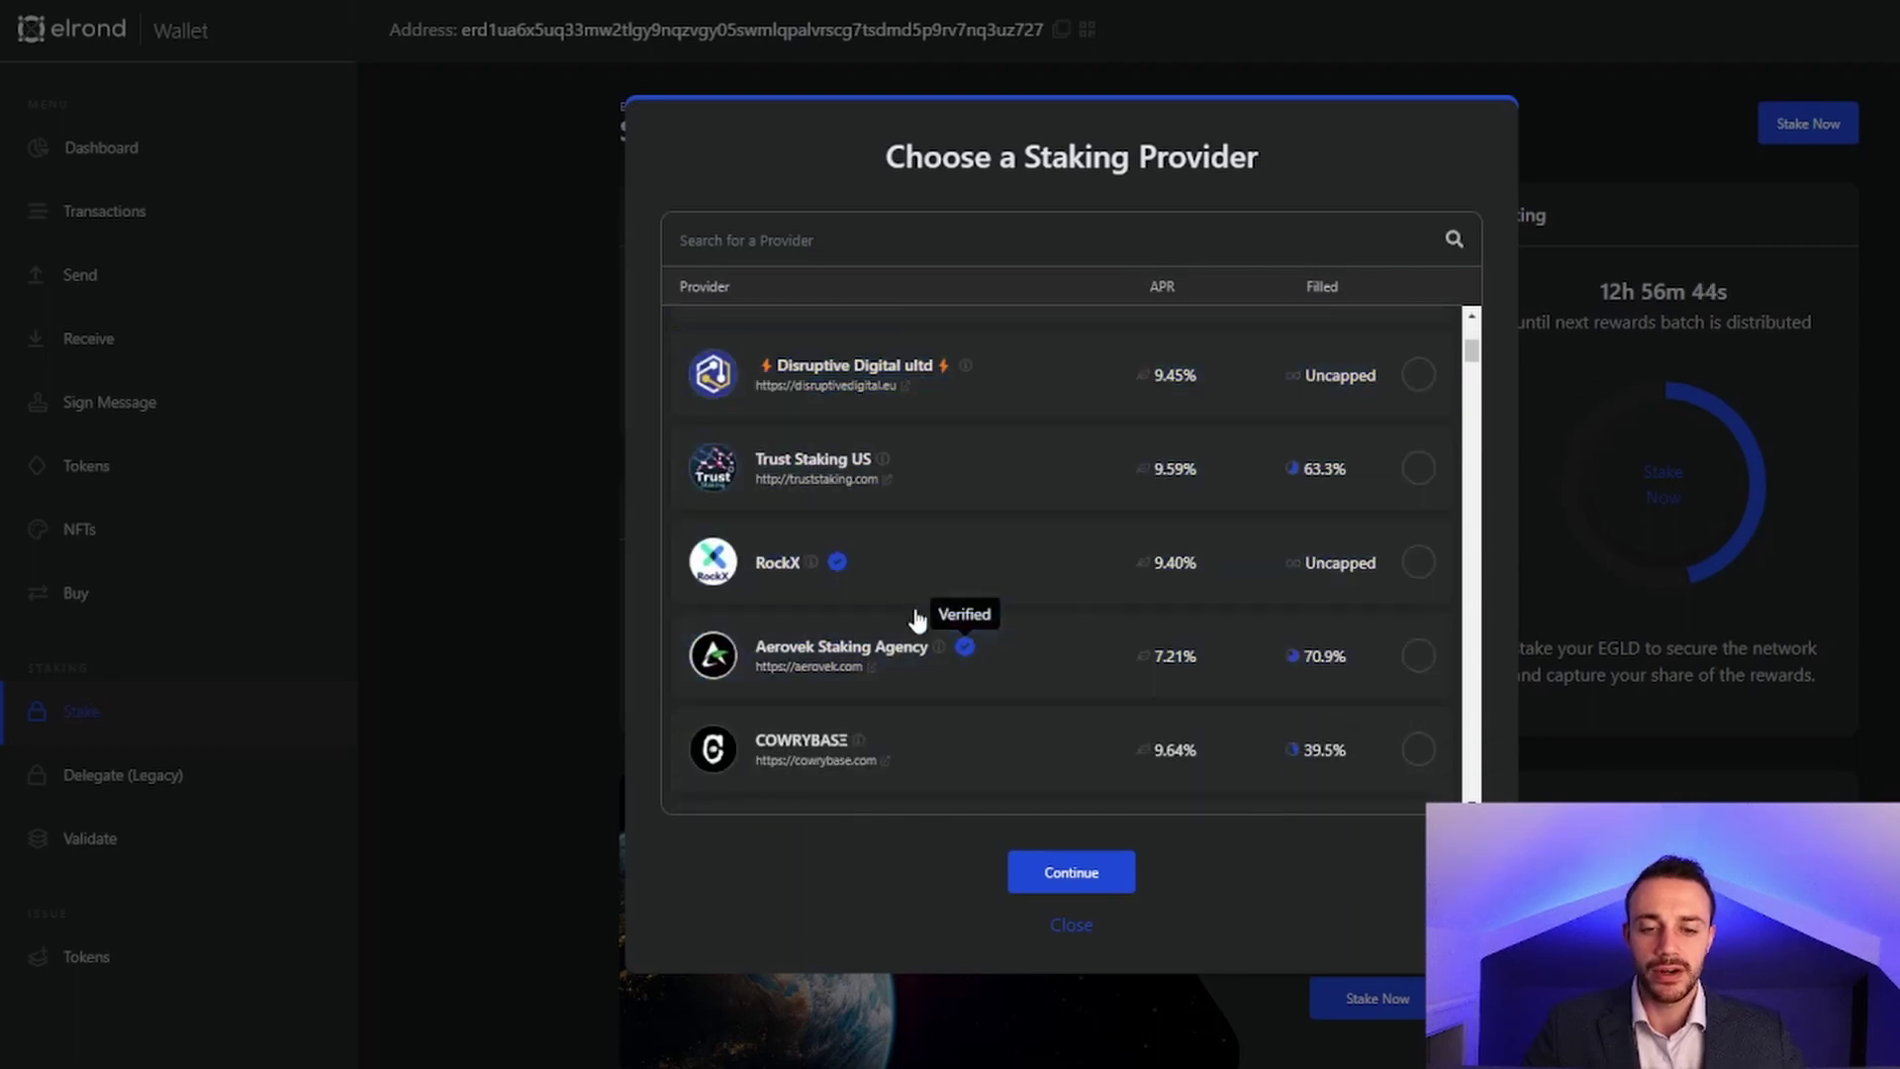
pyautogui.scroll(3, 1043, 501)
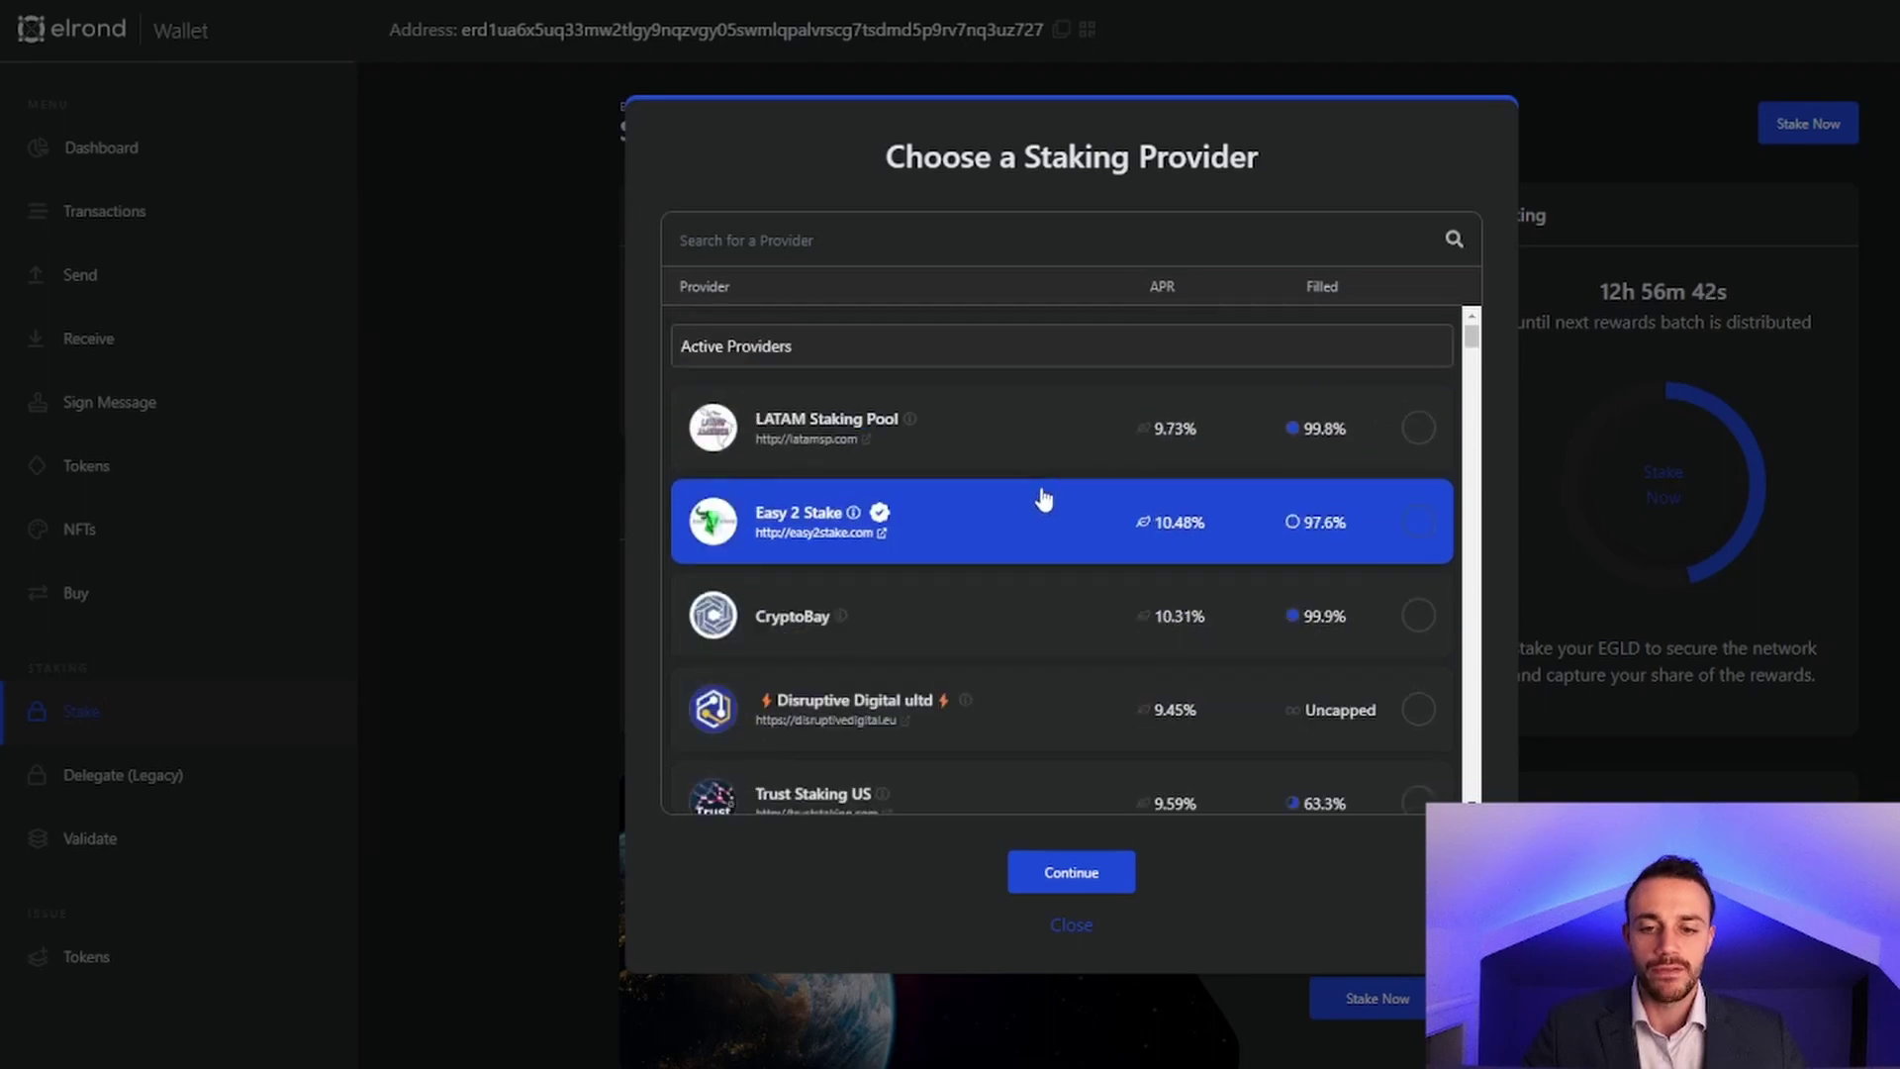
pyautogui.scroll(-2, 1043, 500)
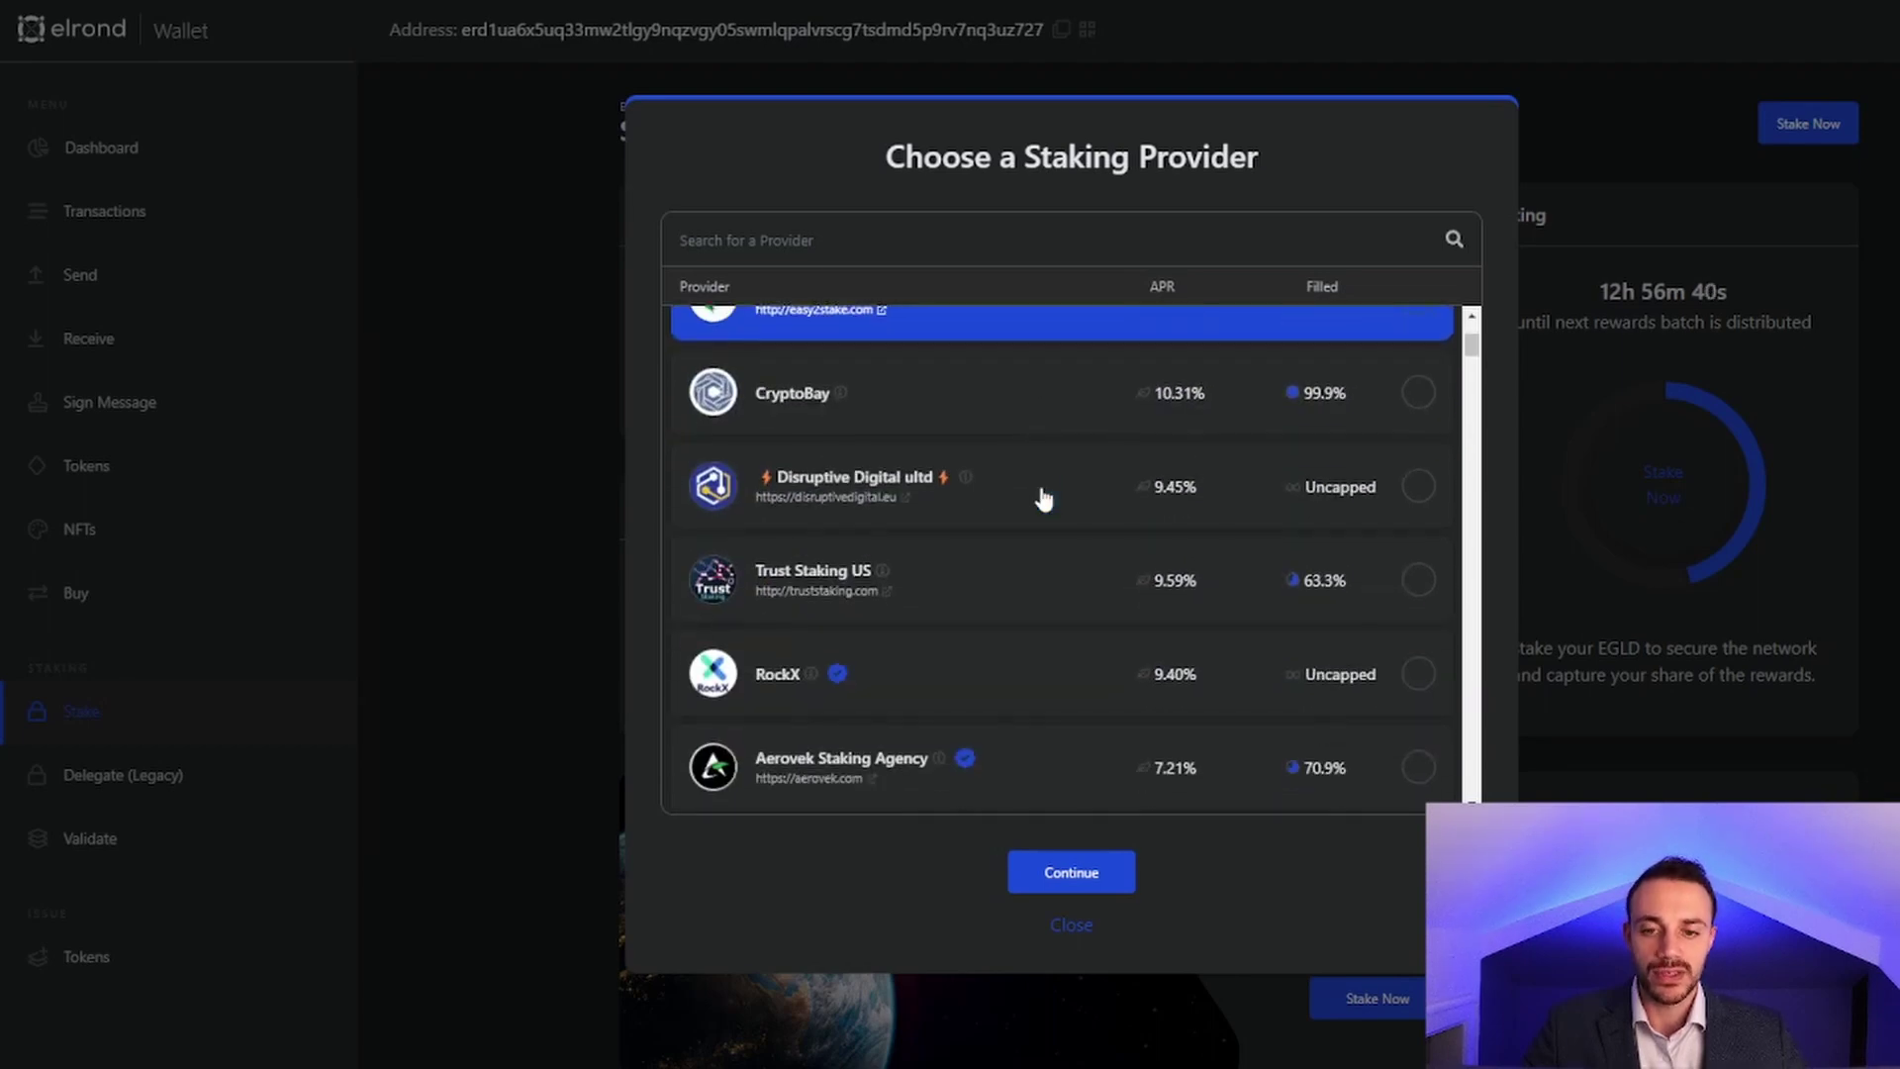
pyautogui.scroll(-2, 1043, 501)
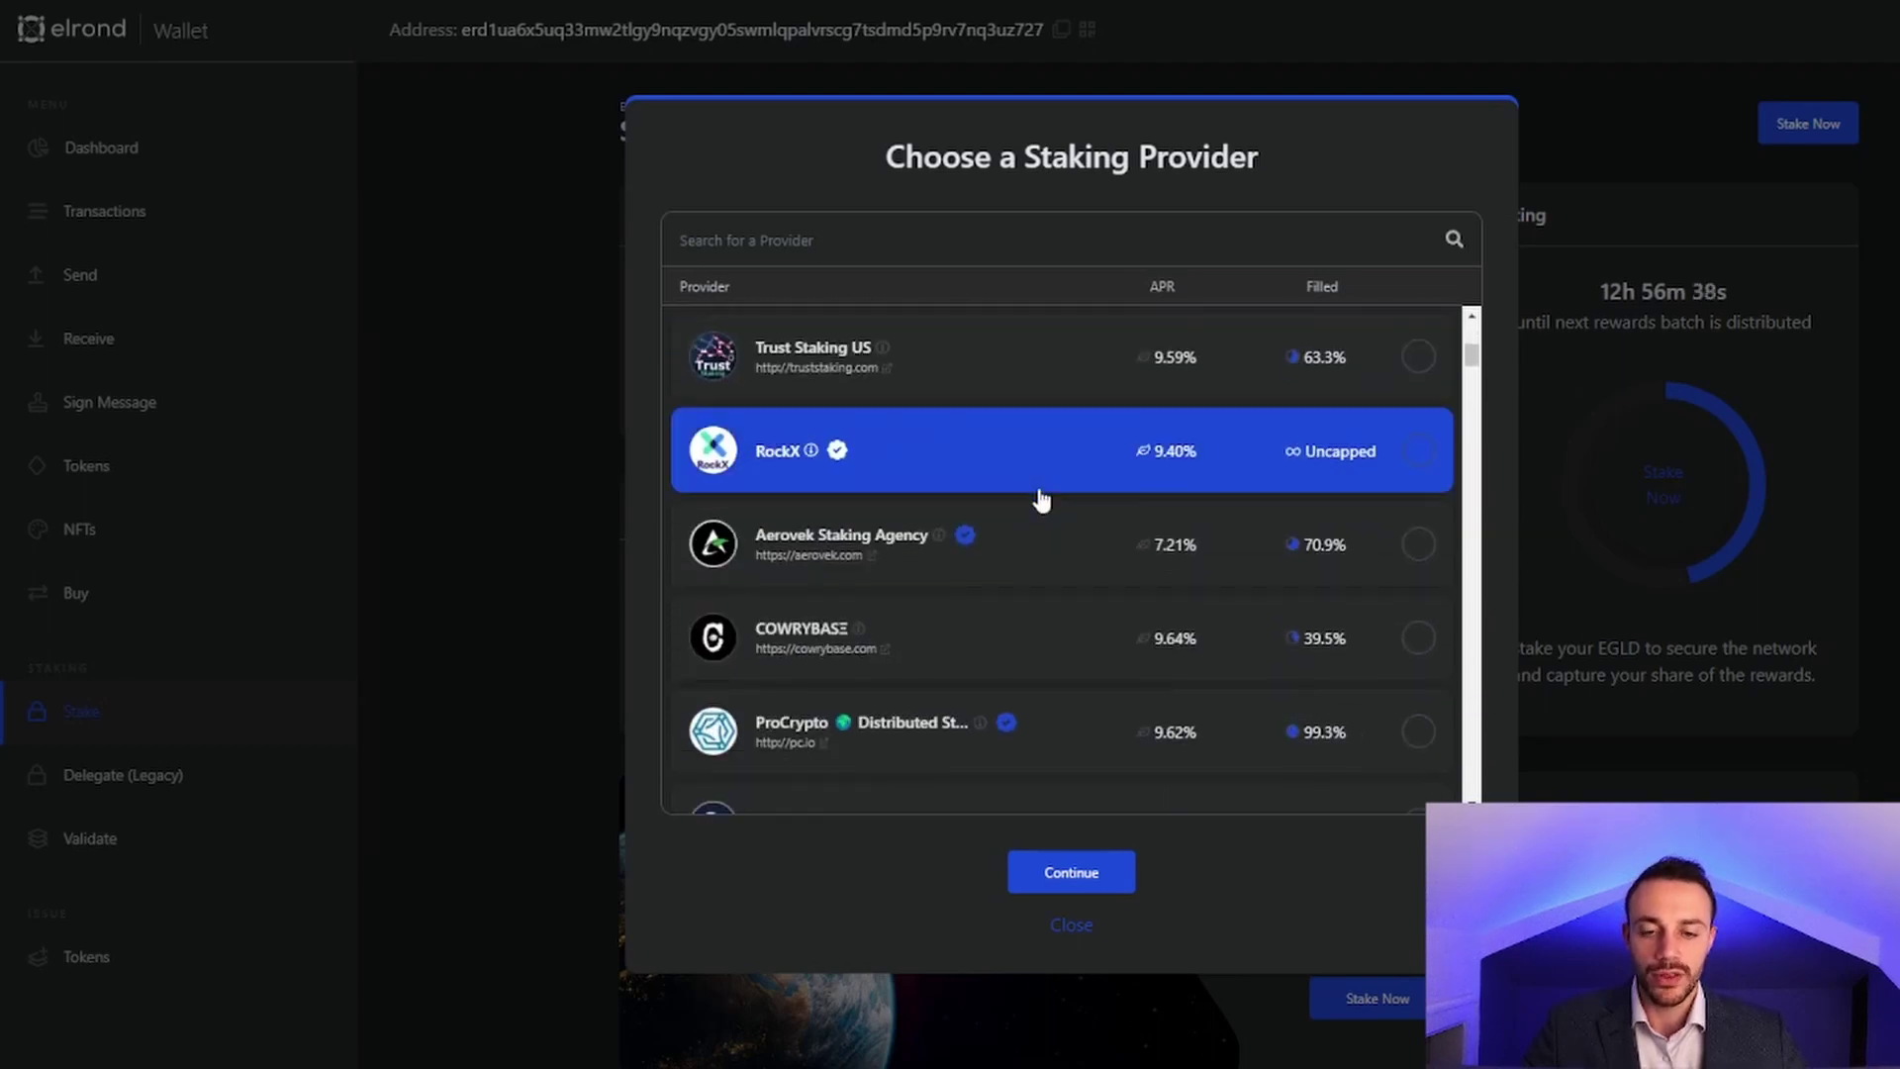
pyautogui.scroll(-1, 1043, 500)
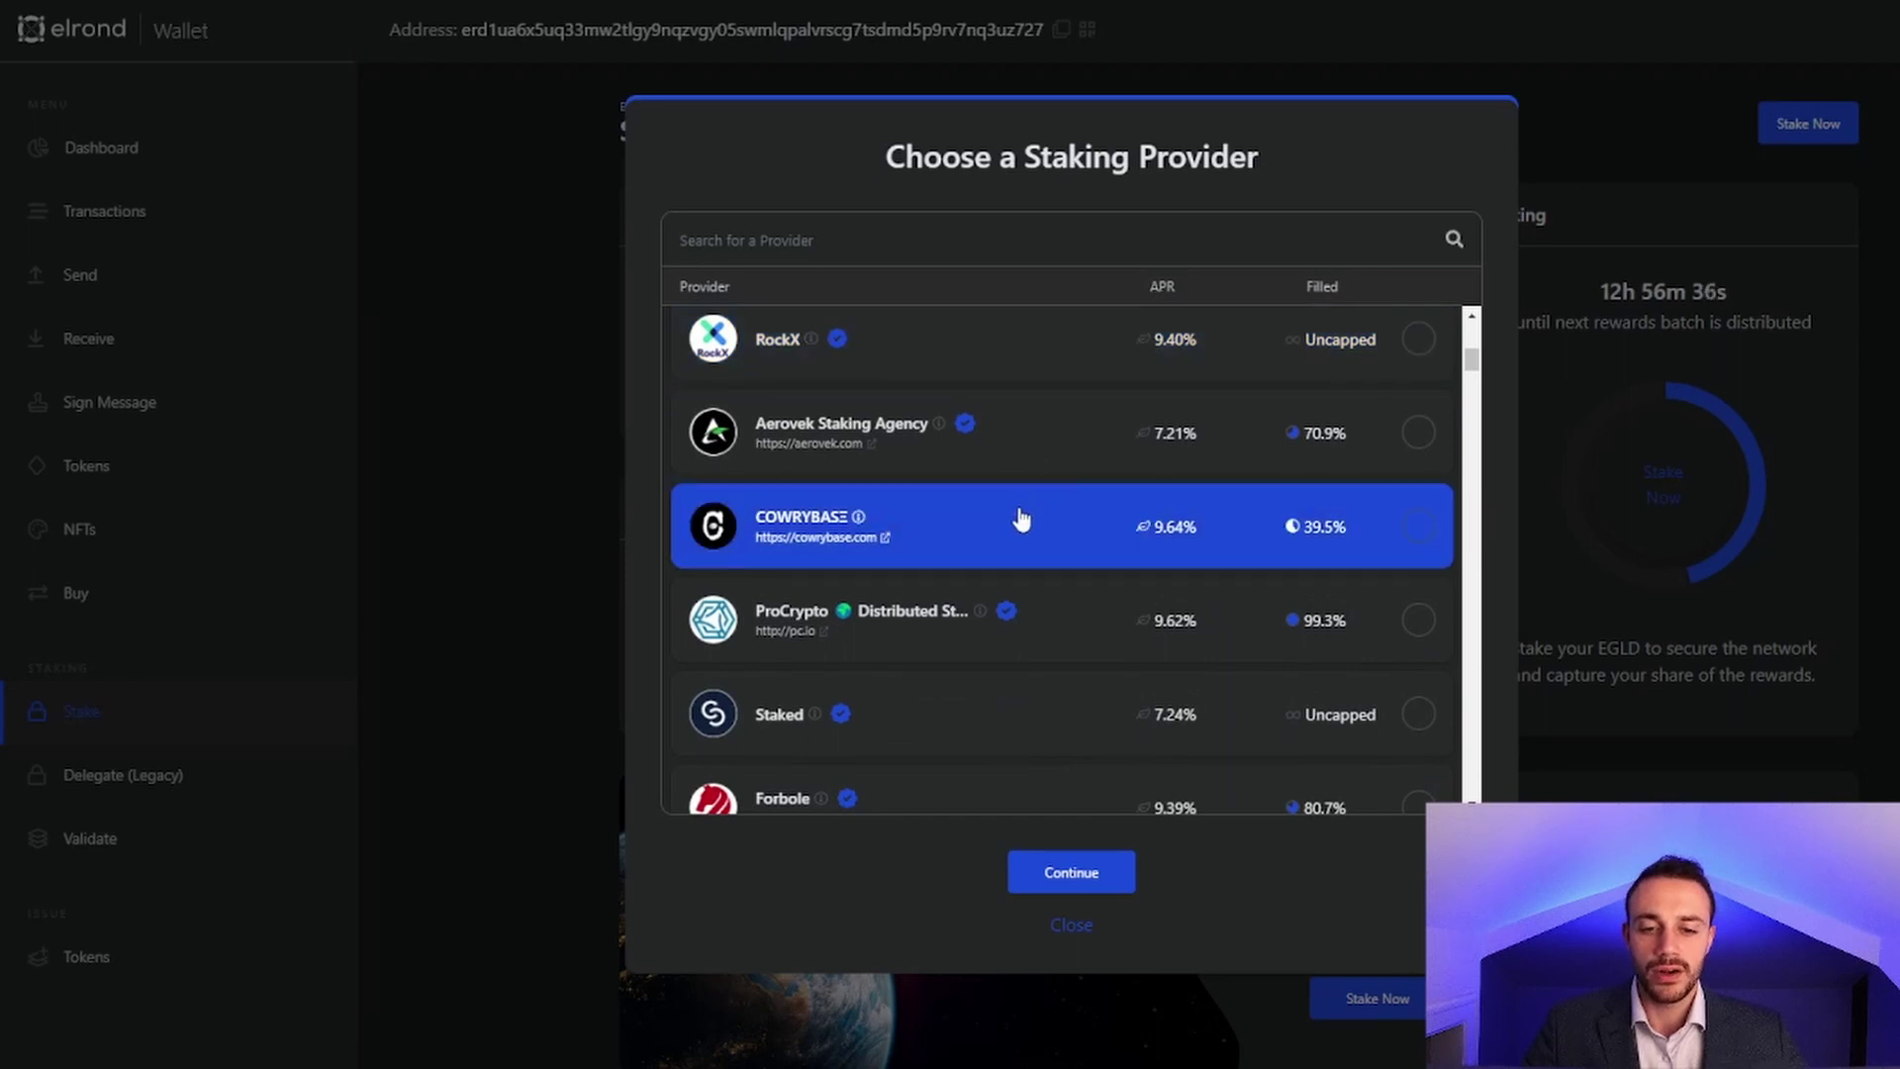
pyautogui.scroll(-3, 1020, 515)
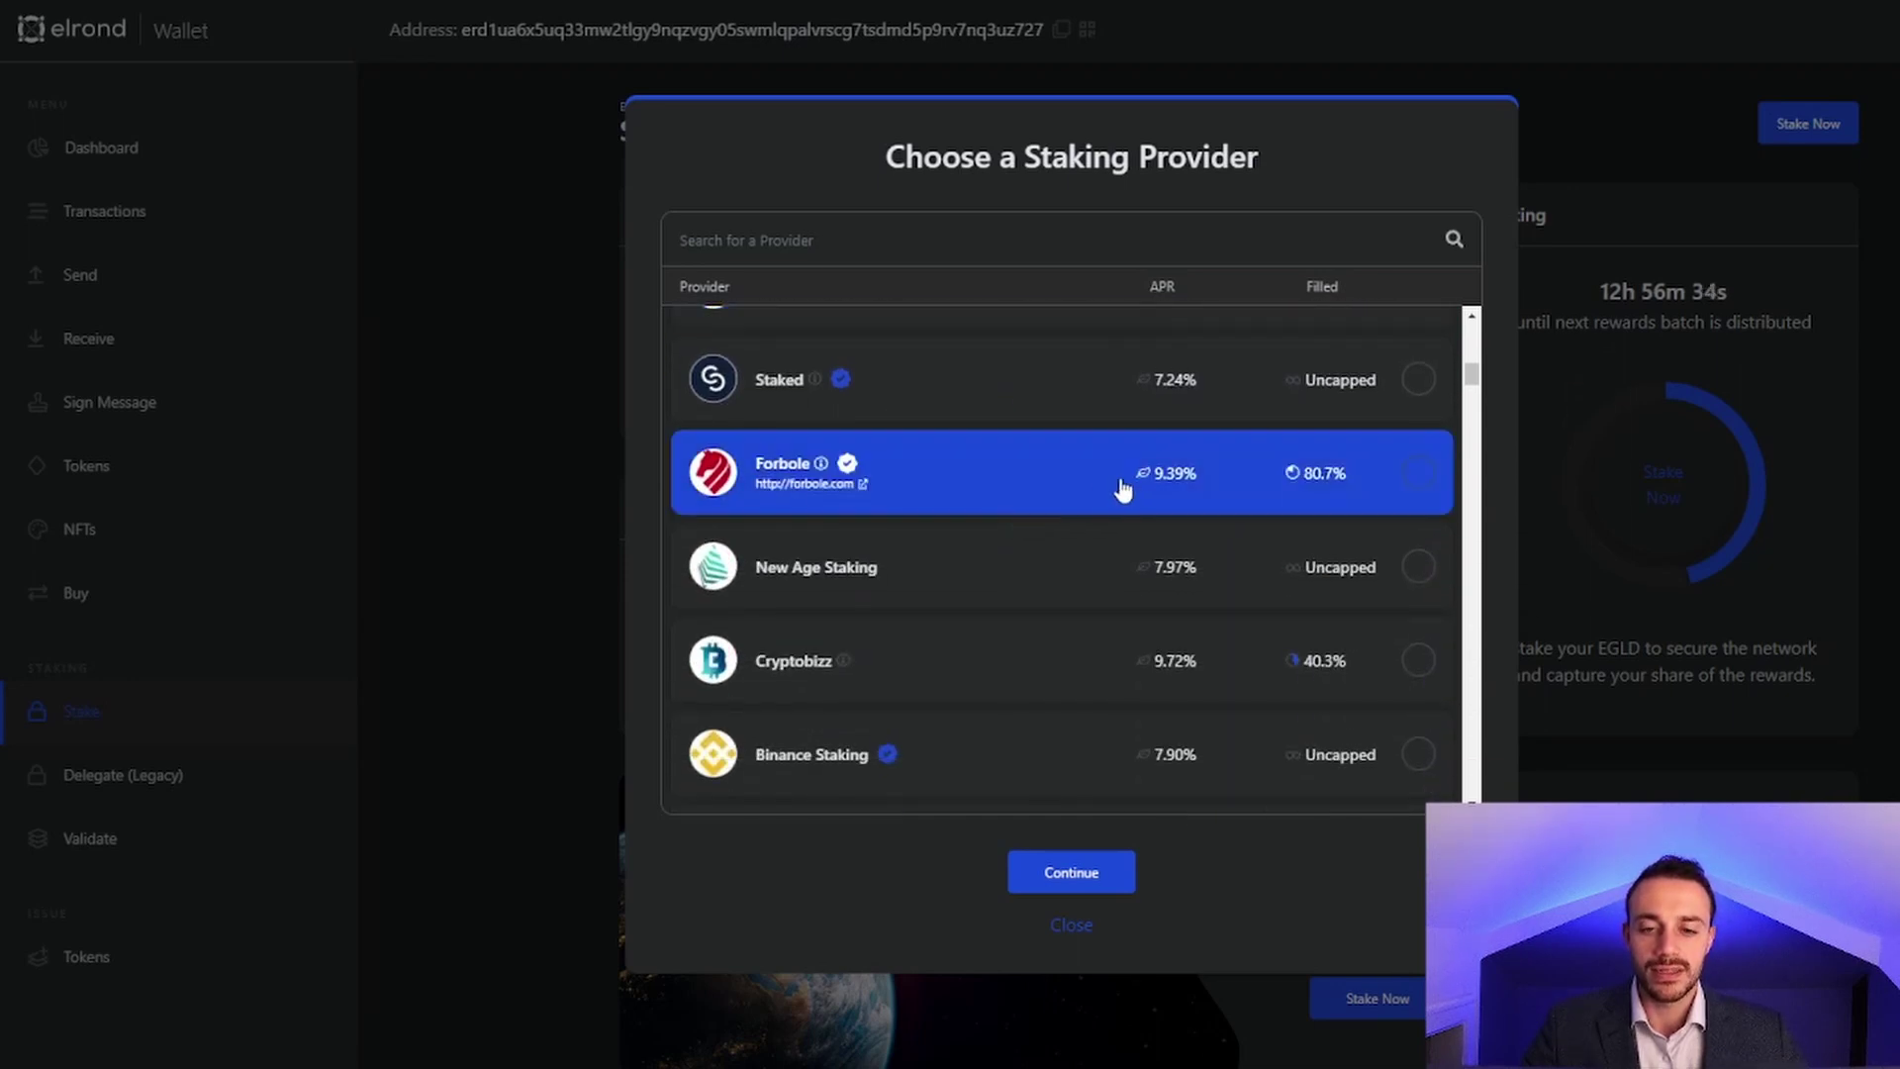
pyautogui.scroll(-2, 1118, 487)
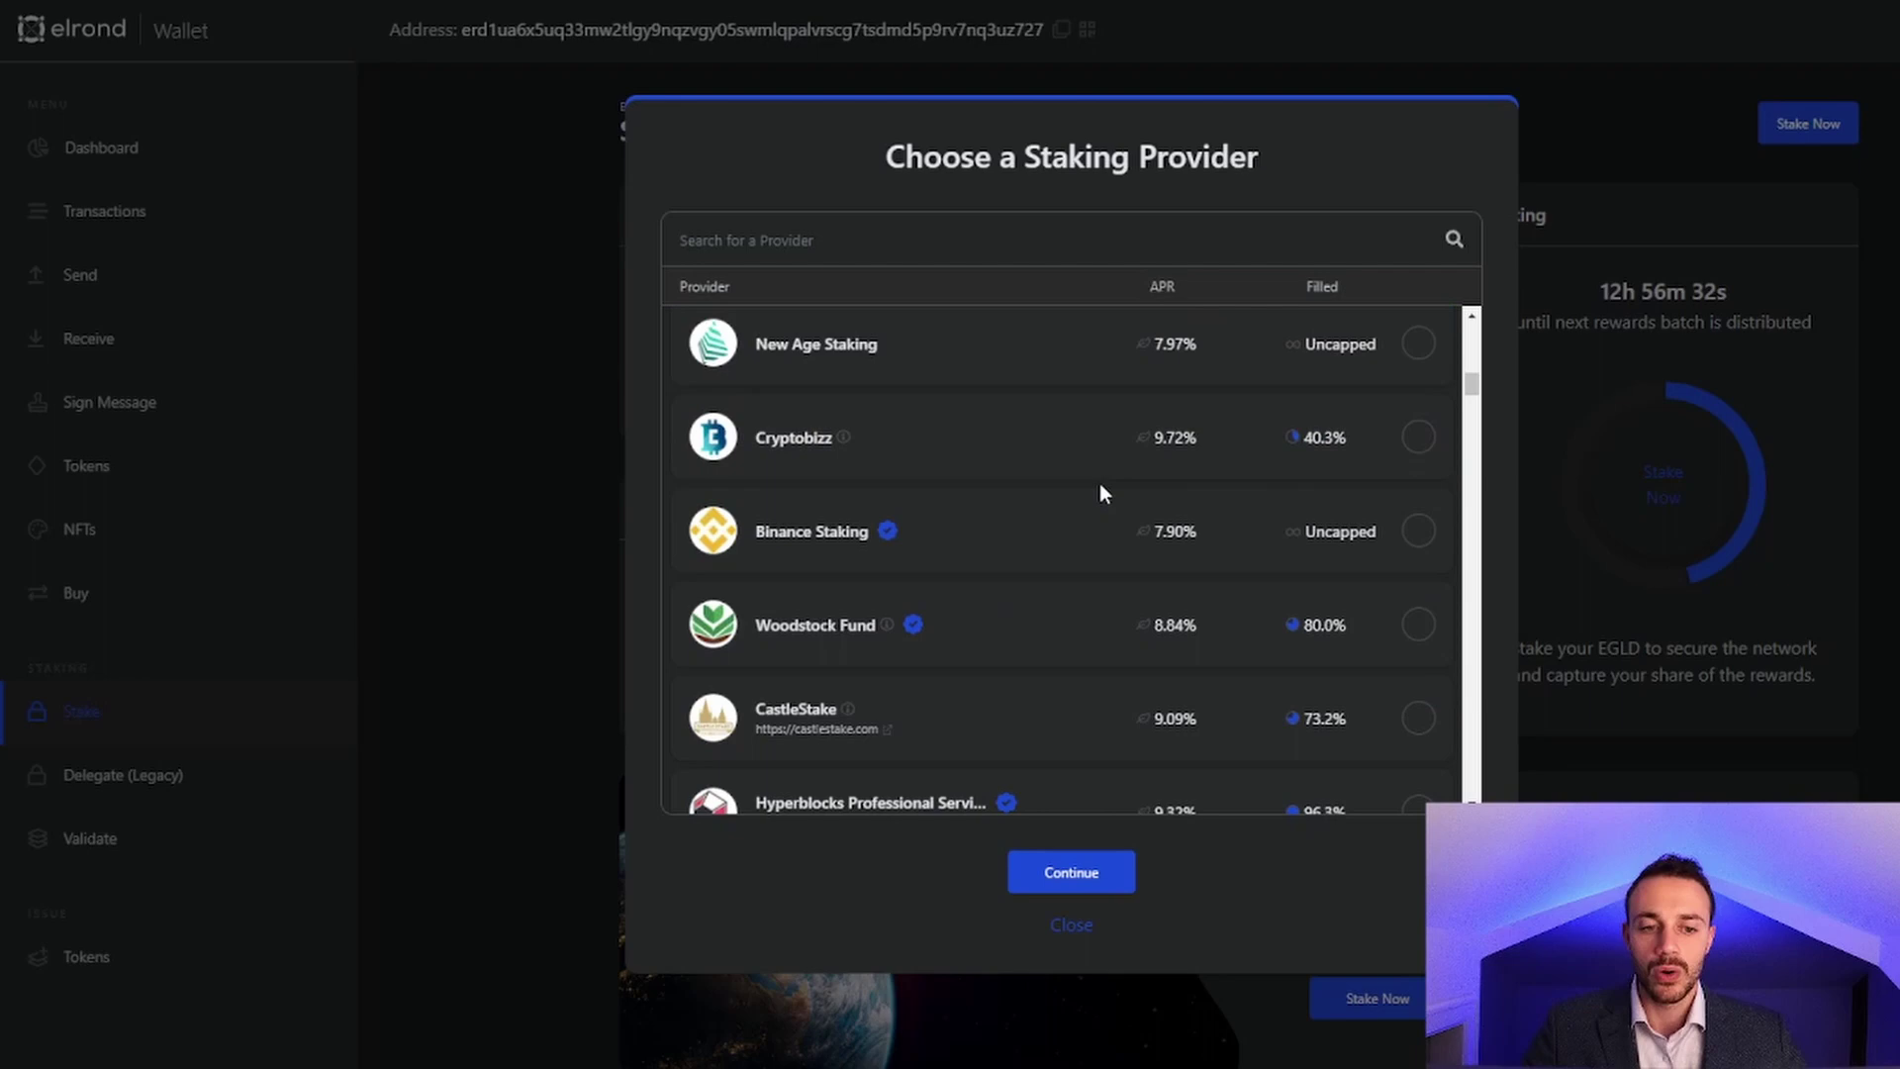
pyautogui.scroll(-5, 1037, 645)
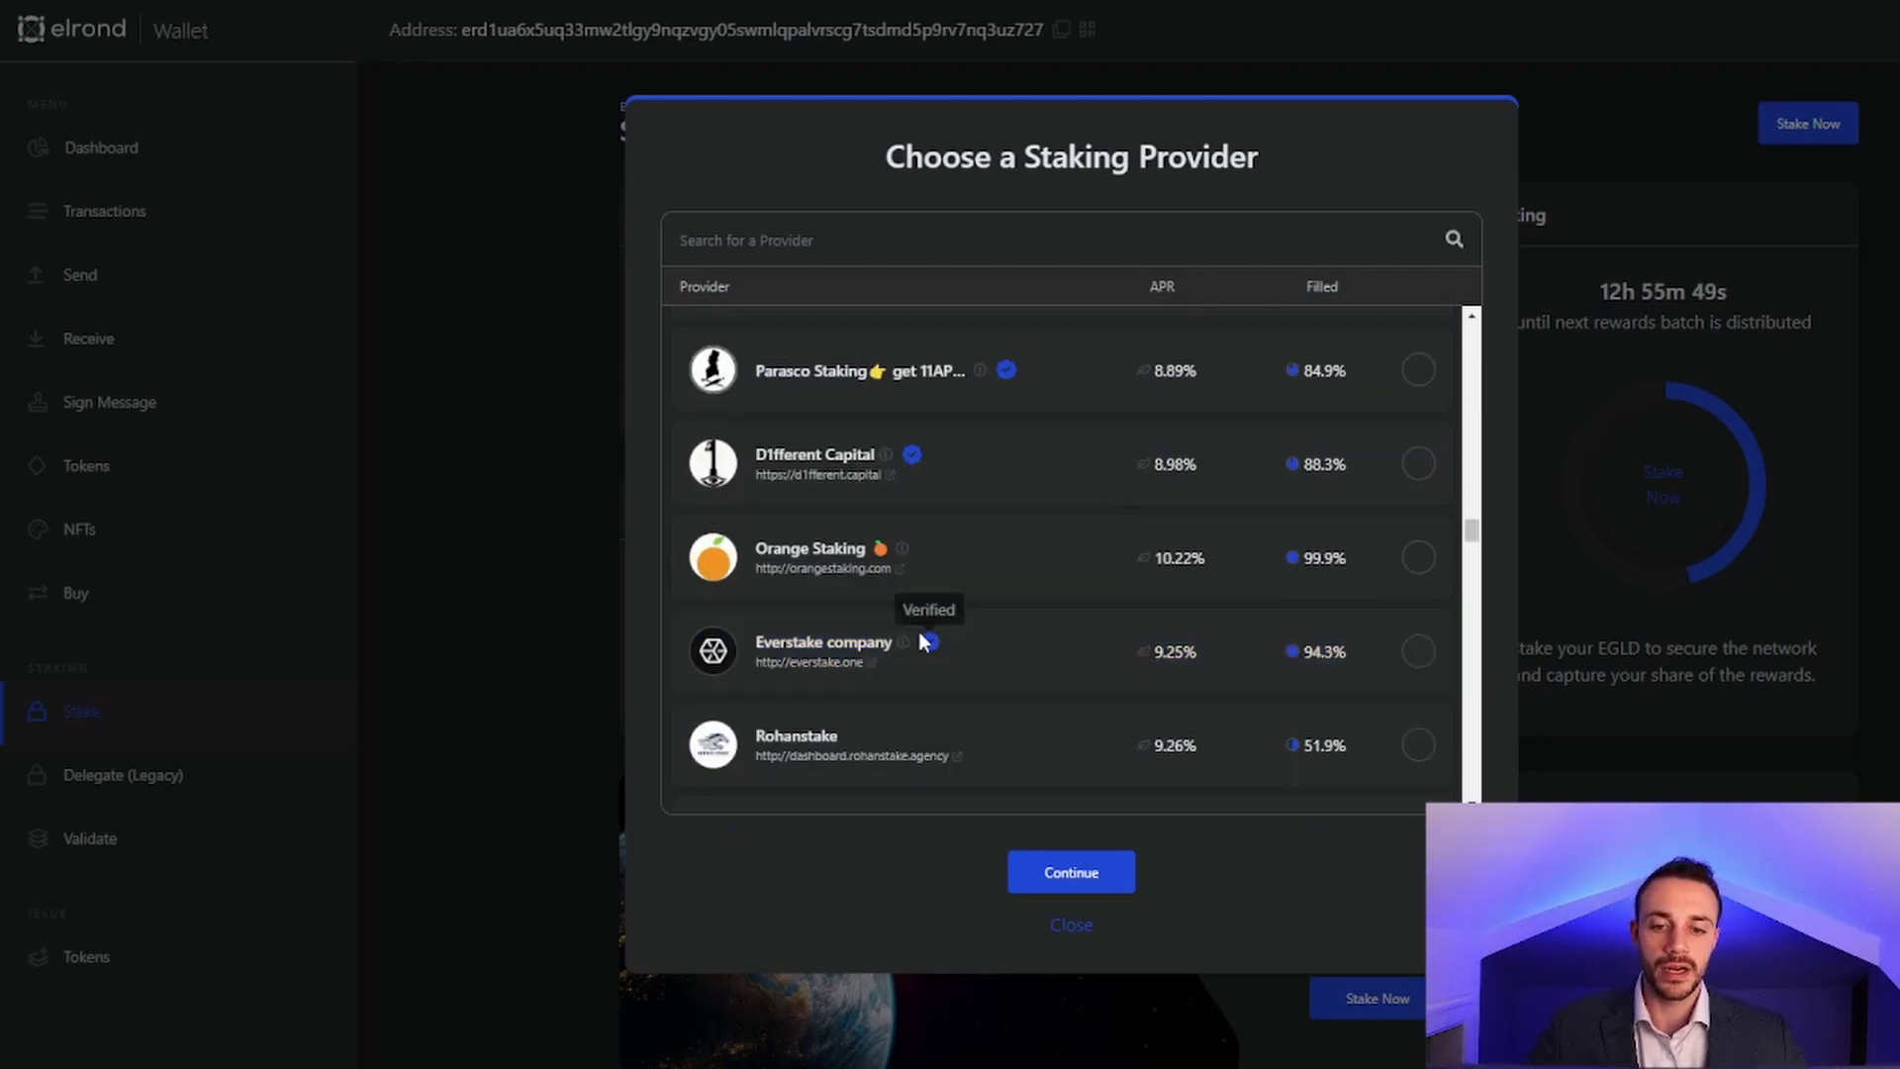
pyautogui.click(1011, 658)
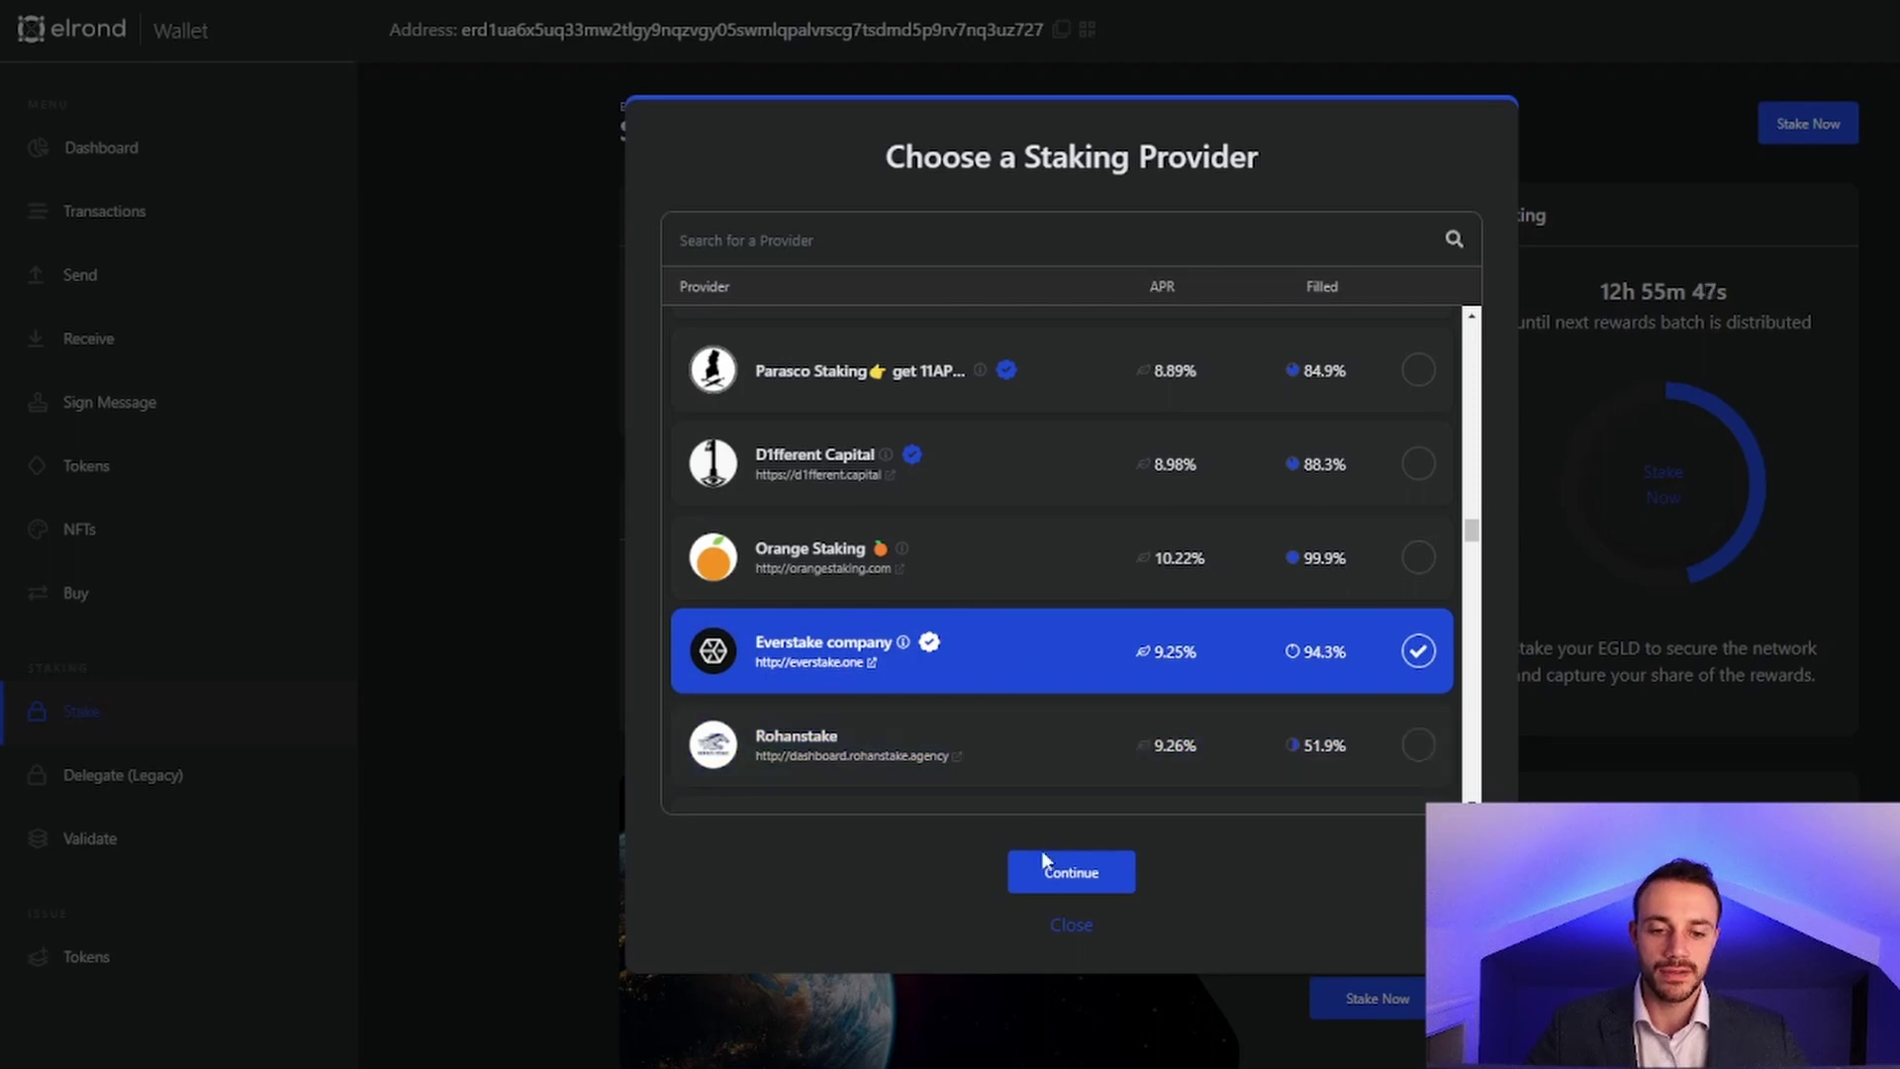
# Enter 2.8 EGLD as the amount to stake with Everstake and continue to confirmation.
pyautogui.click(1066, 876)
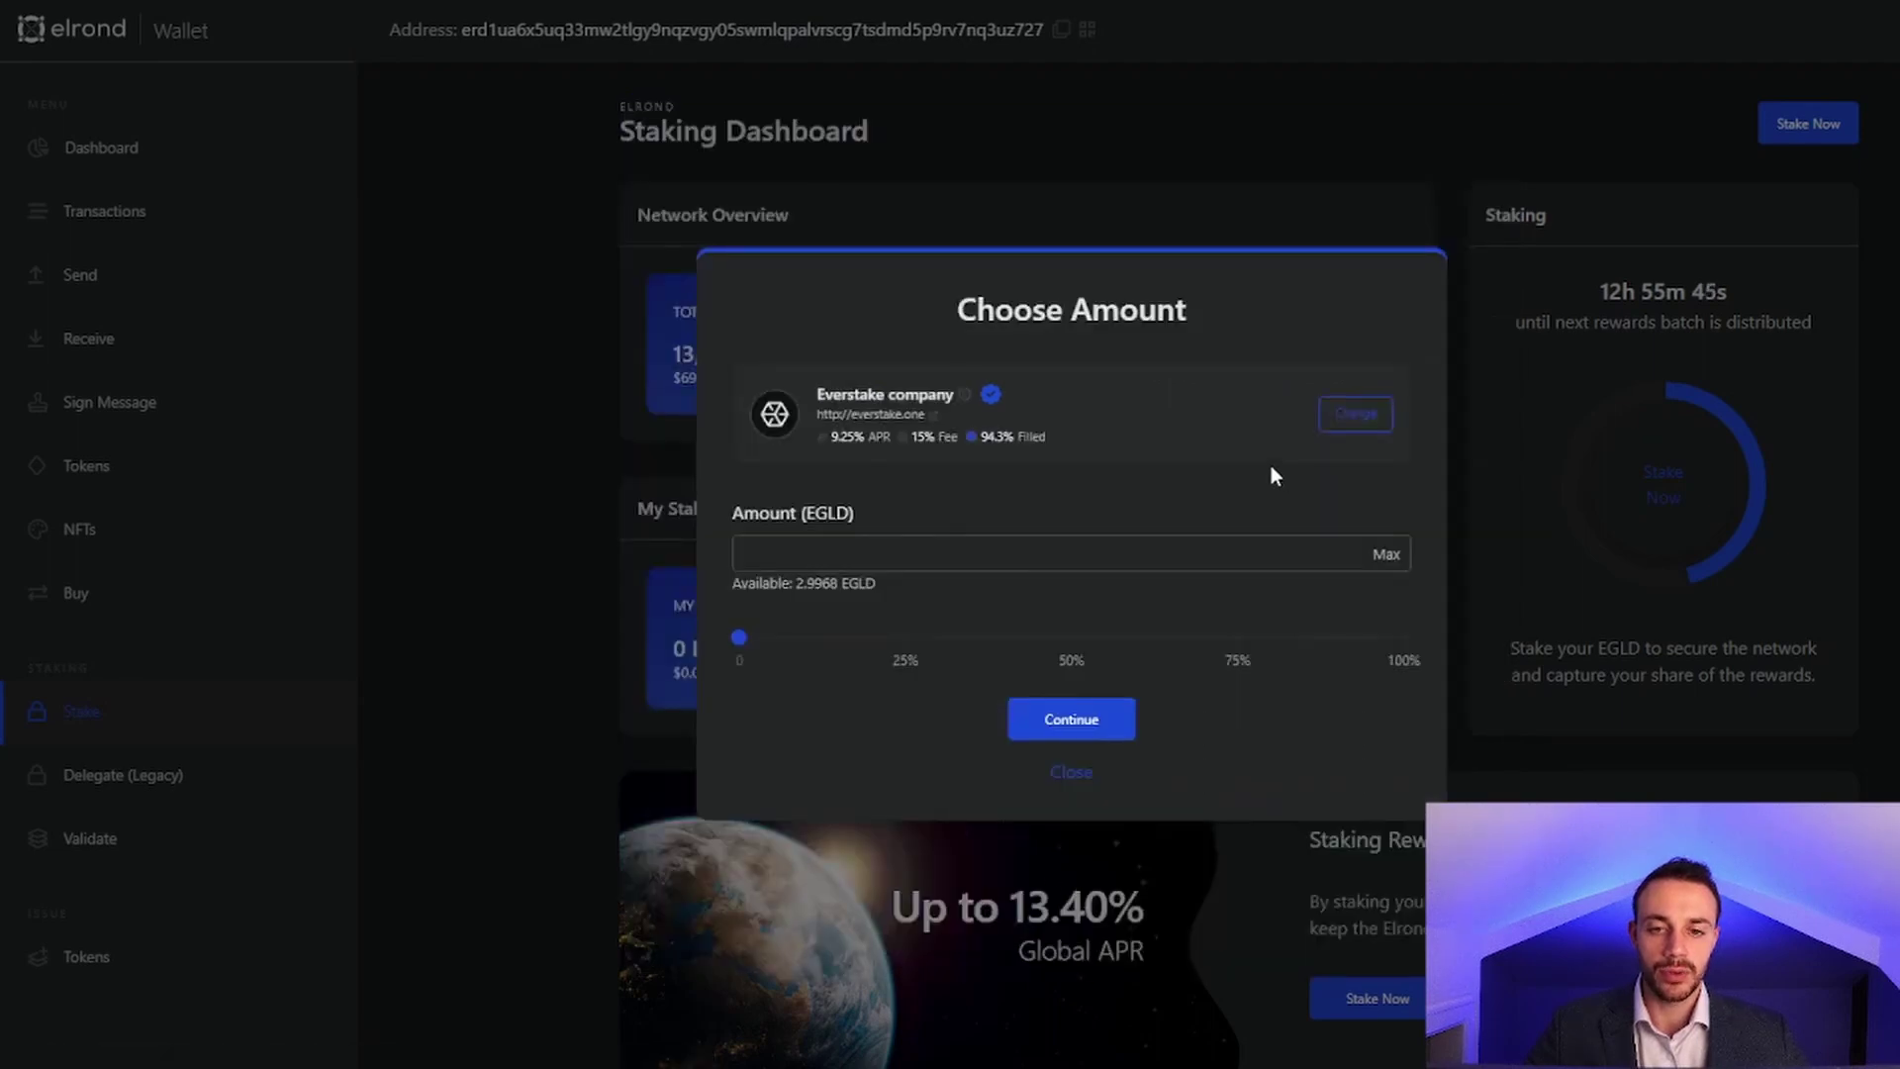
pyautogui.click(1004, 554)
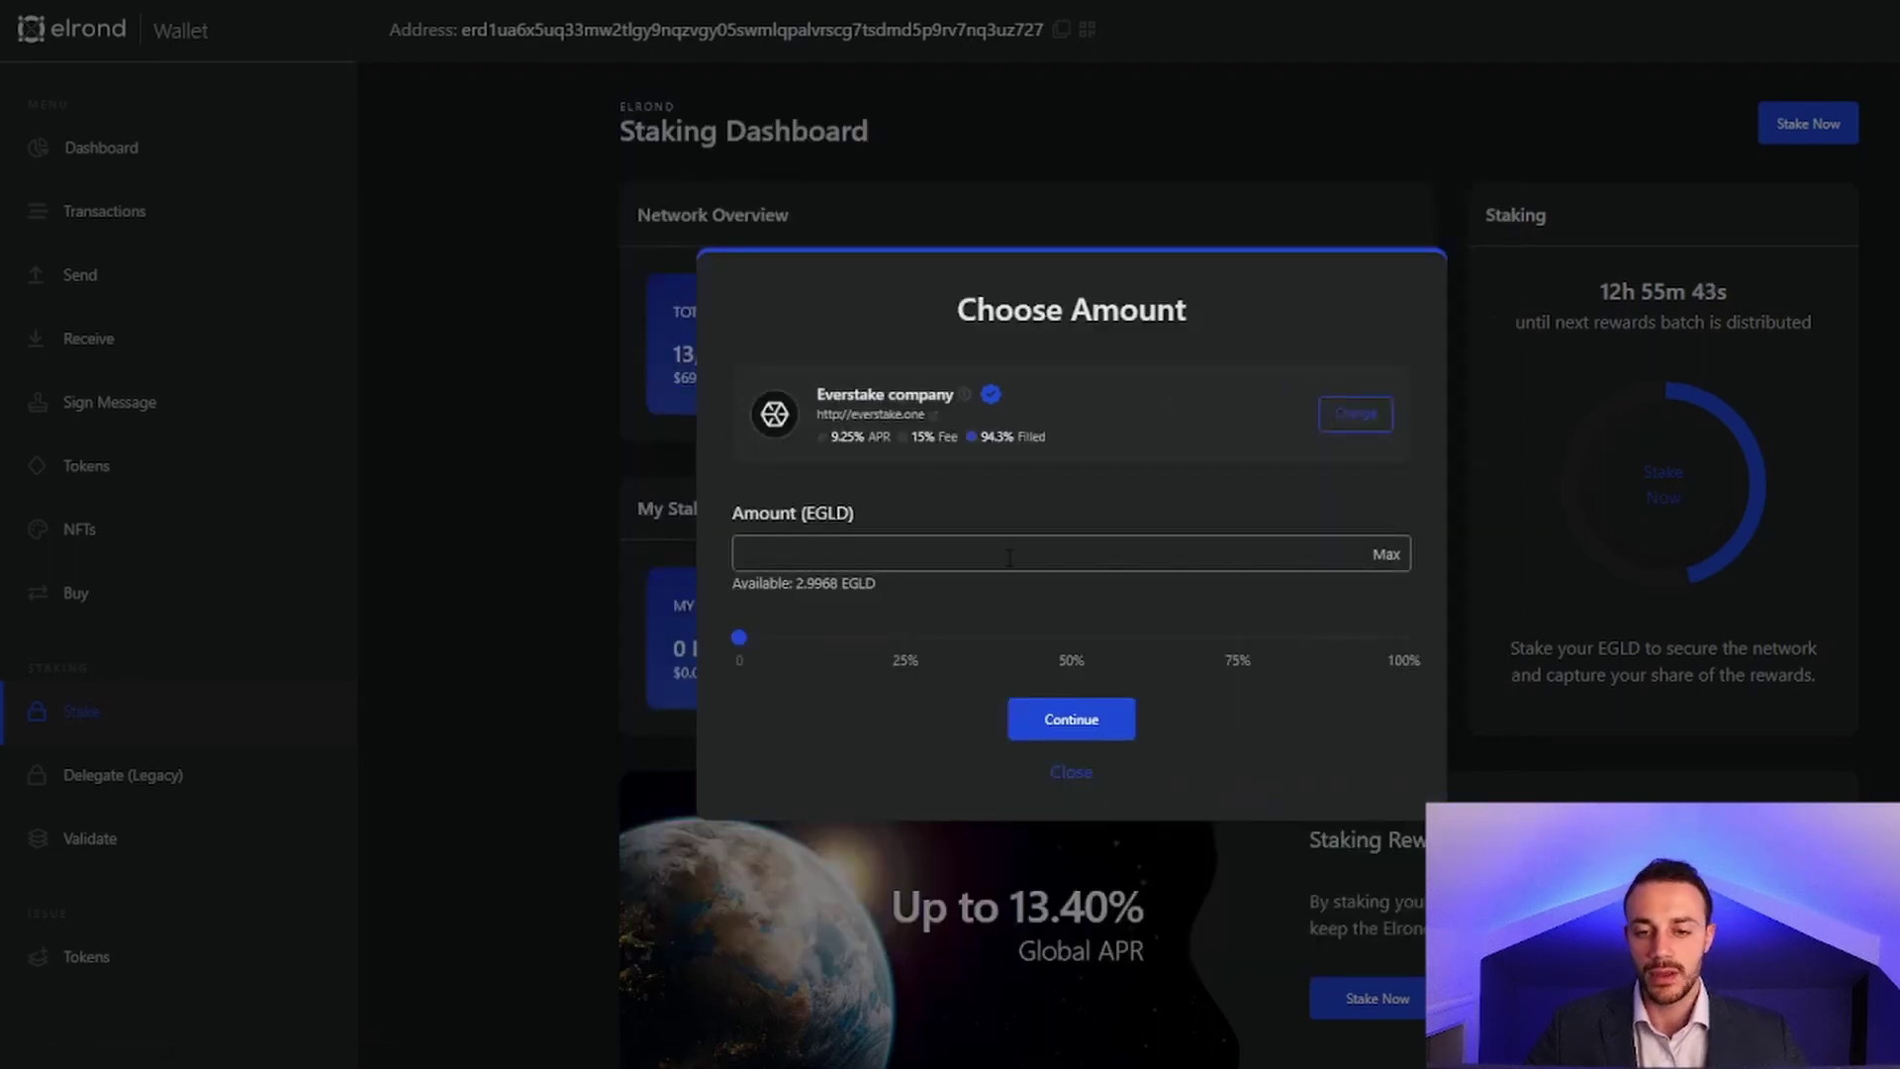
pyautogui.click(1339, 555)
pyautogui.write('2')
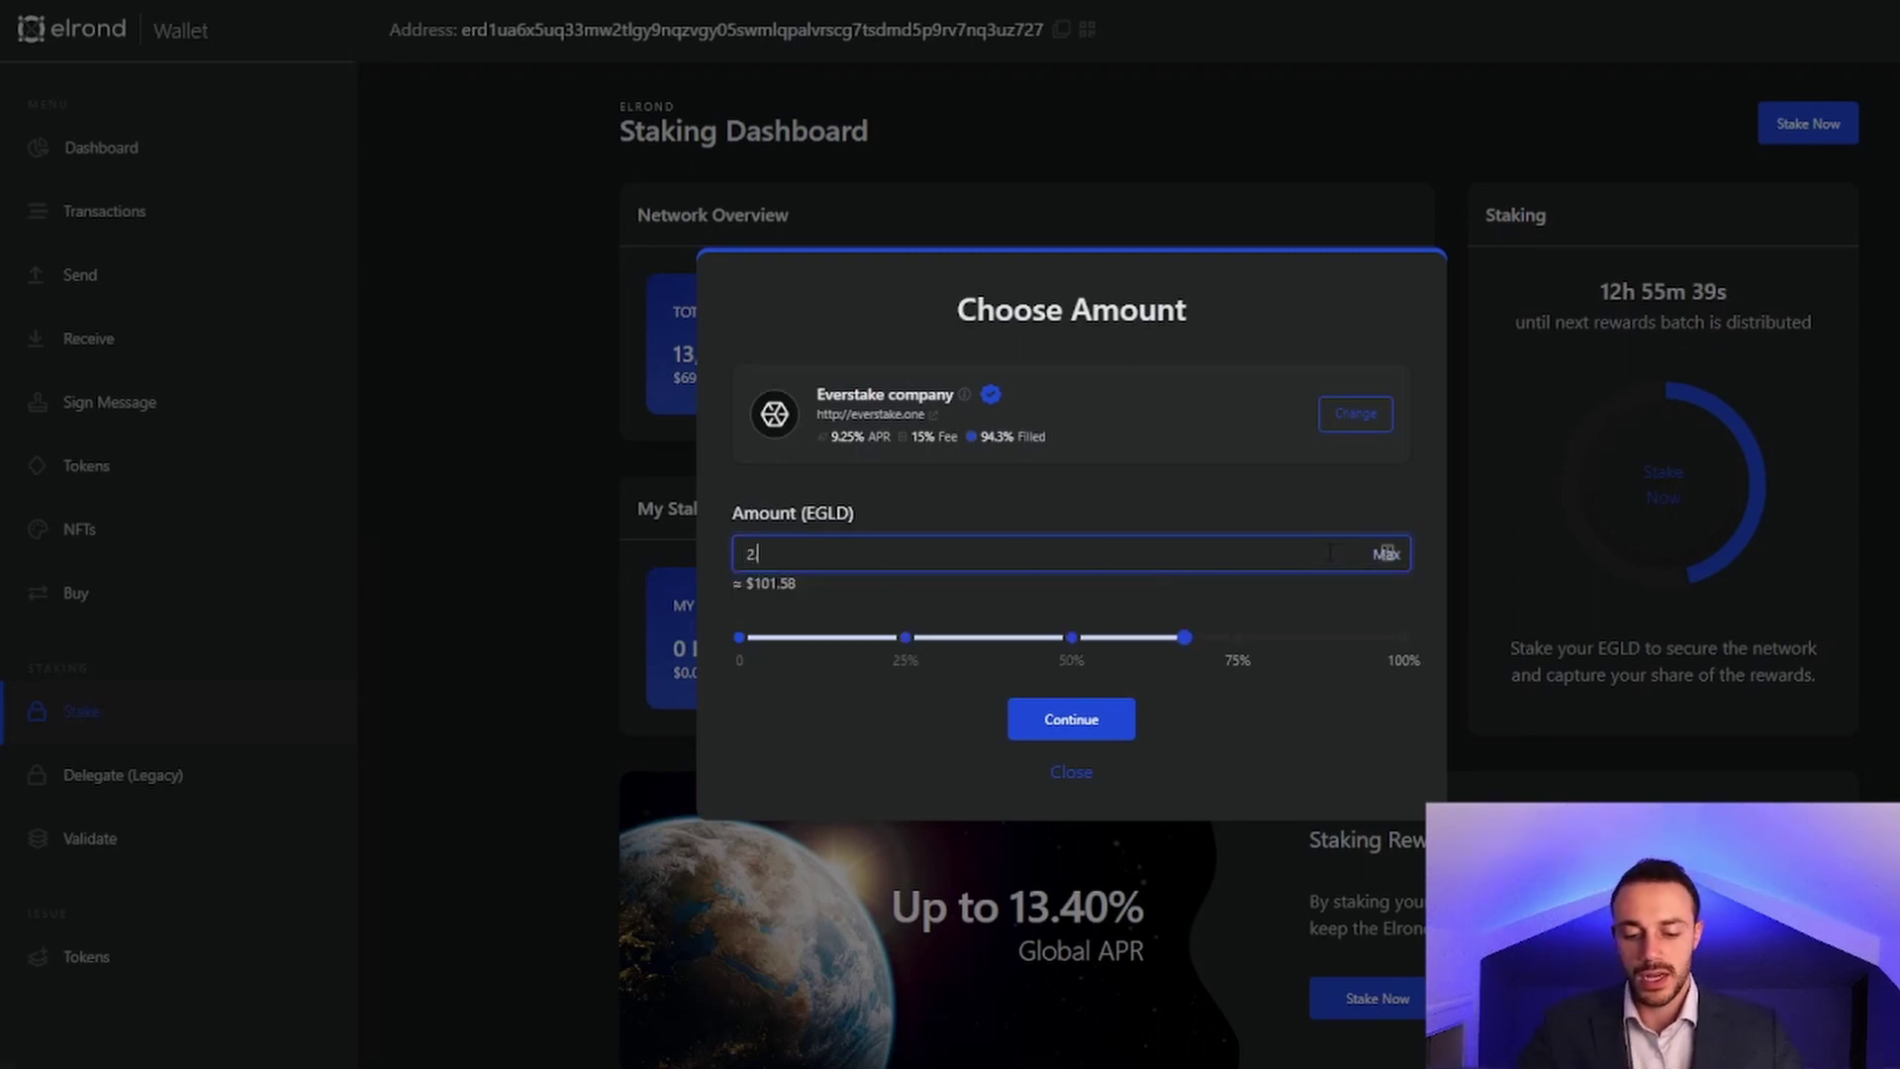
pyautogui.write('.8')
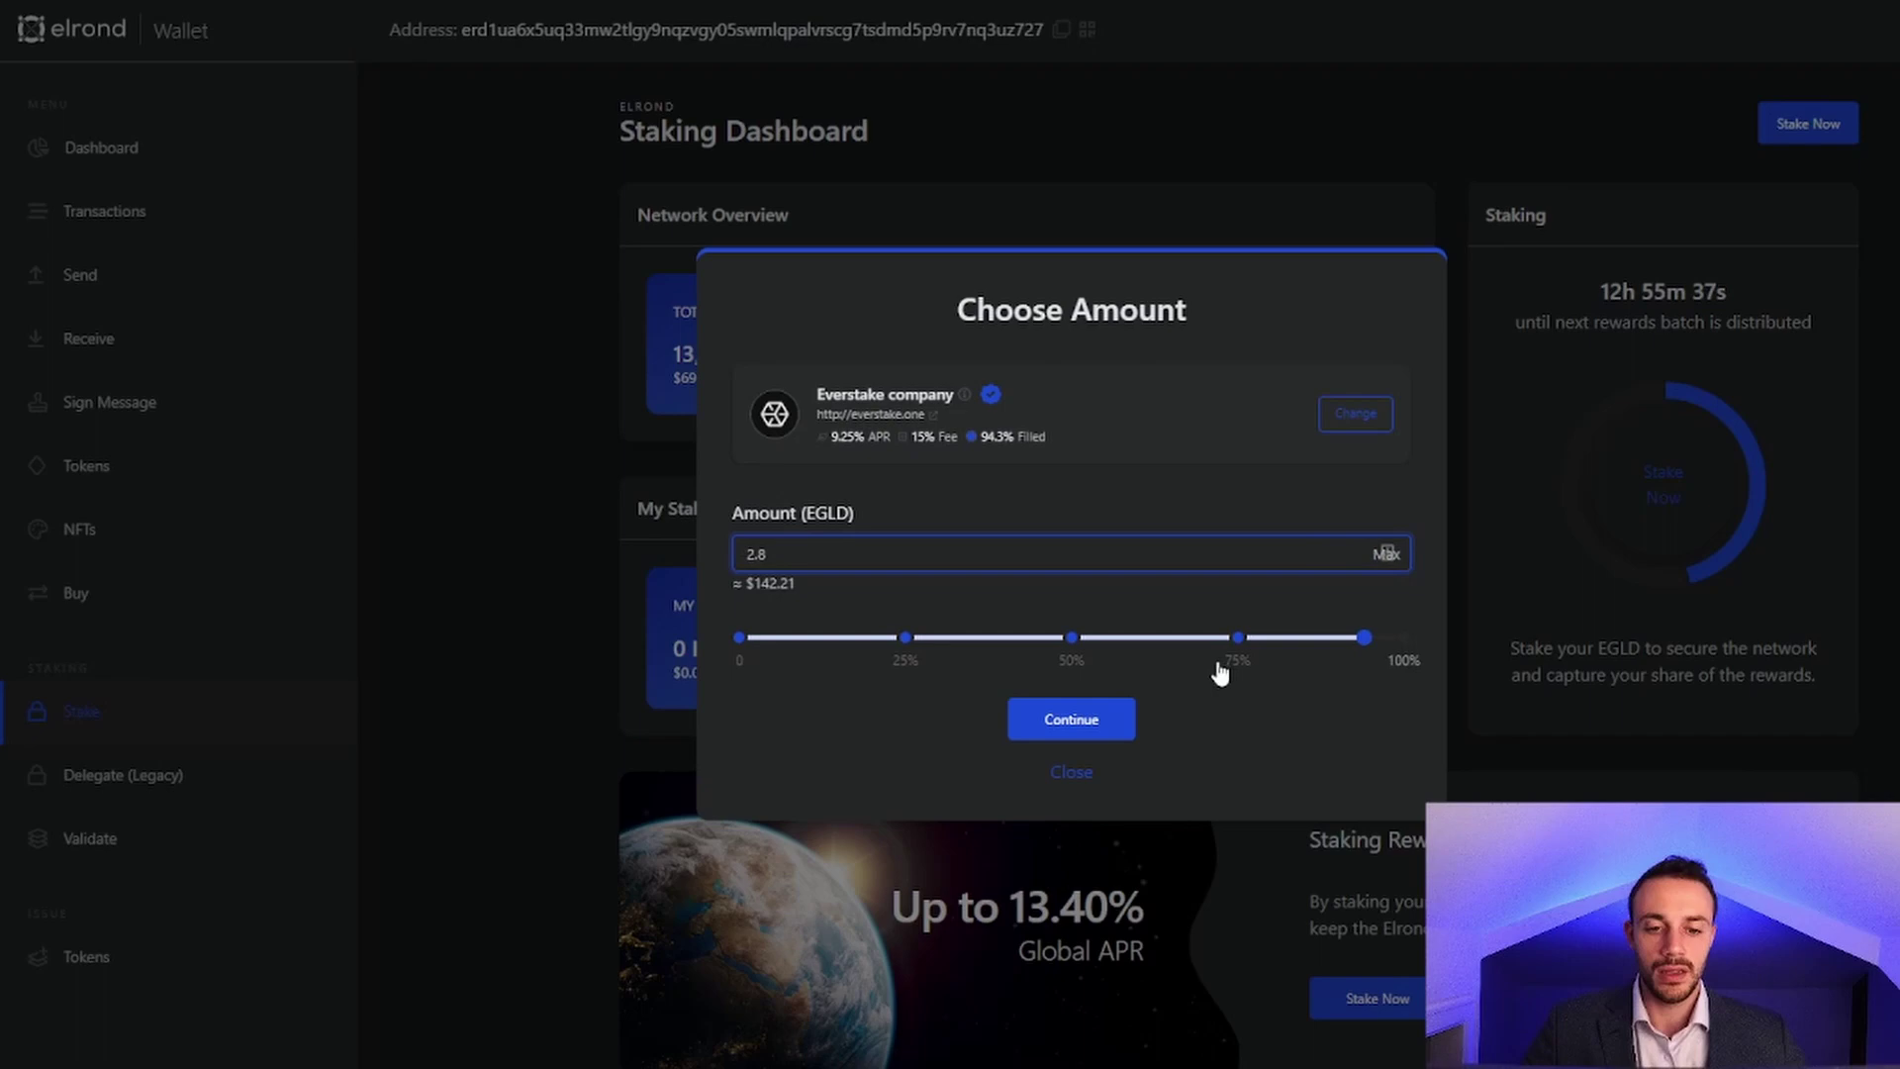
pyautogui.click(1100, 719)
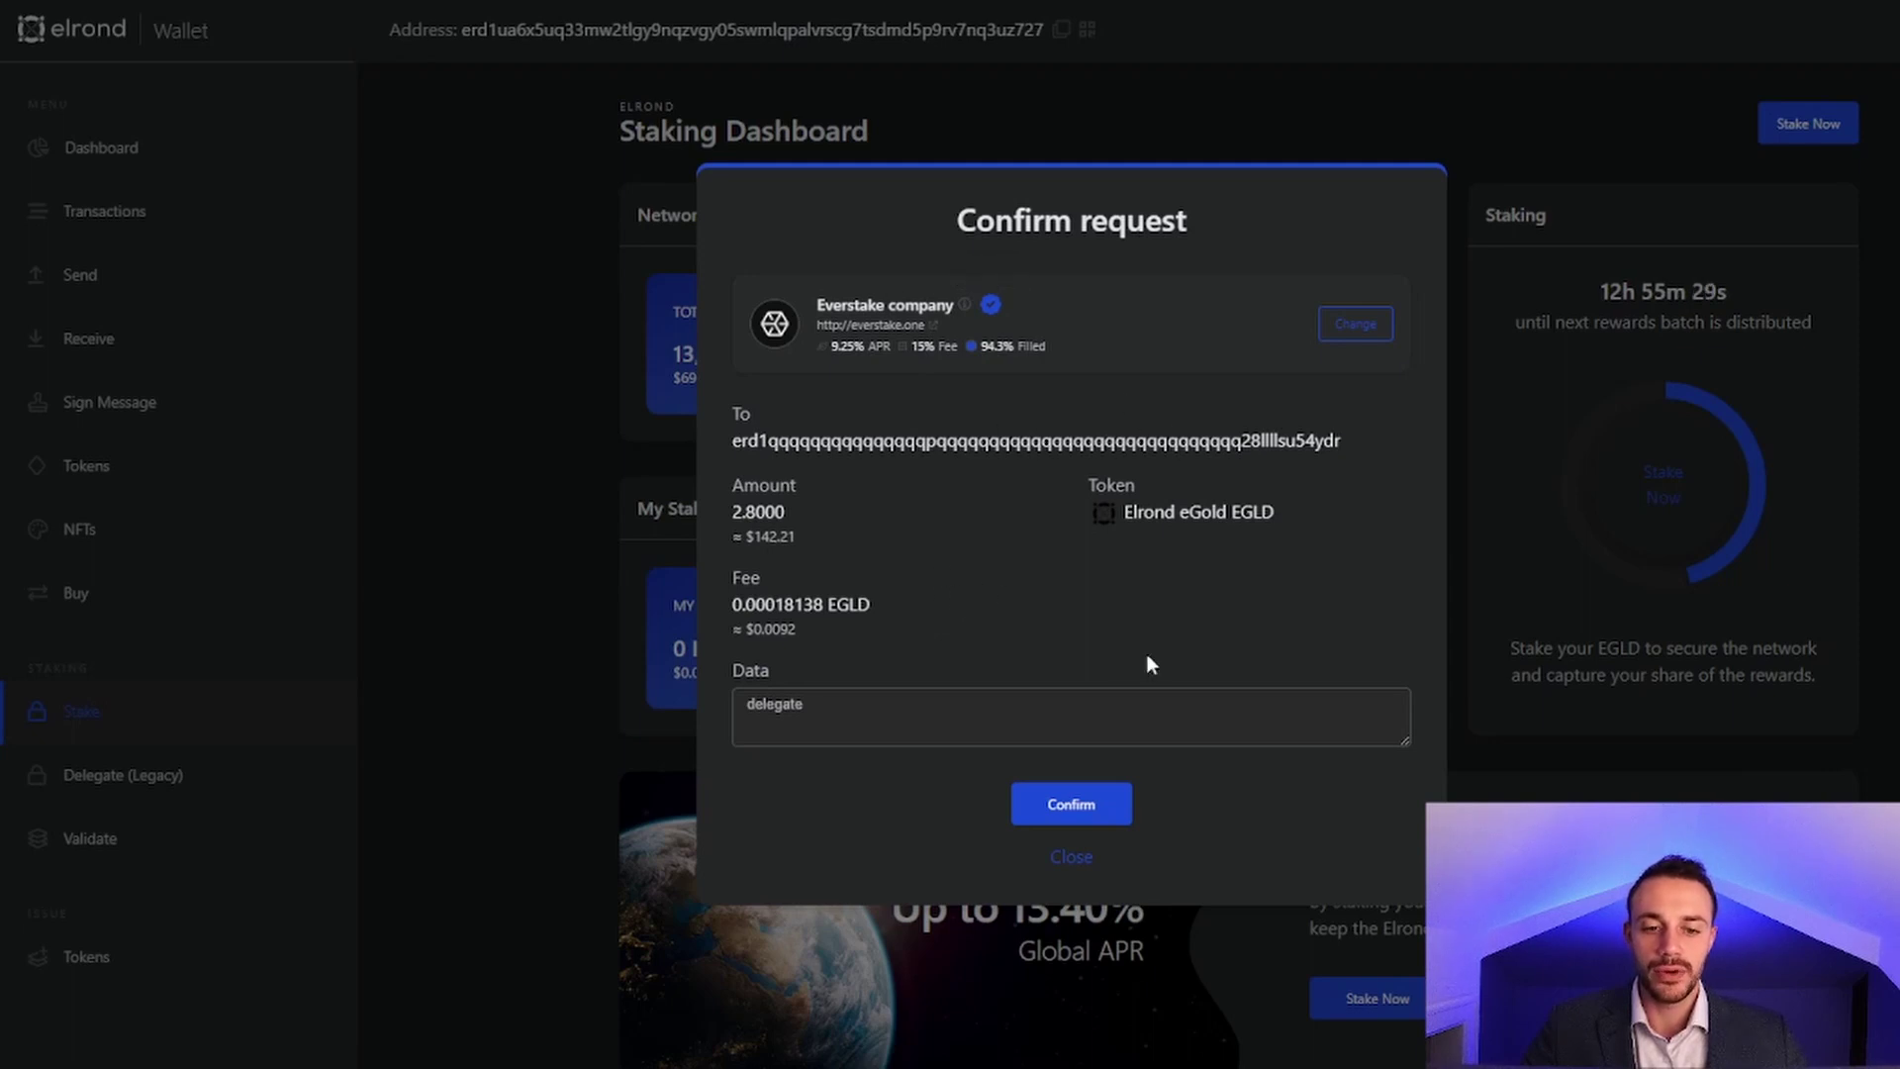
# Confirm the 2.8 EGLD delegation and close the Success message.
pyautogui.click(1076, 801)
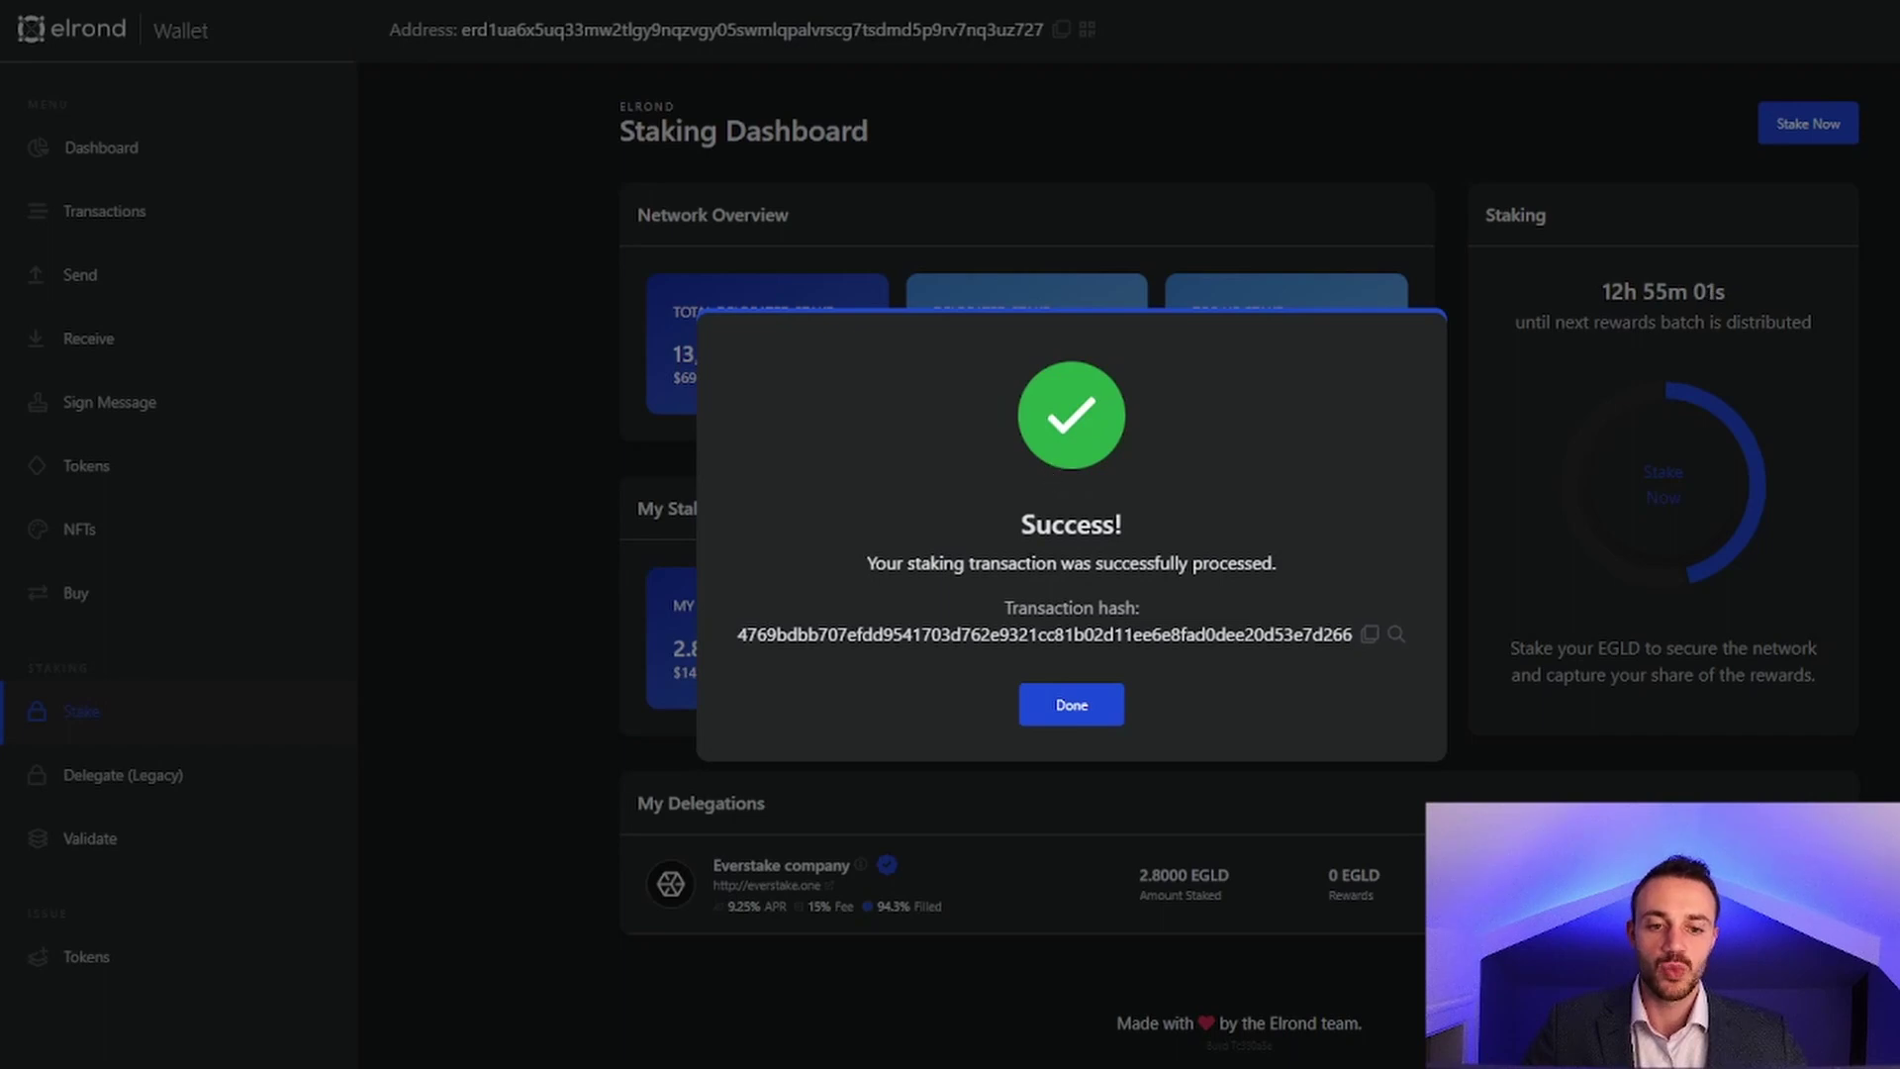
pyautogui.click(1084, 710)
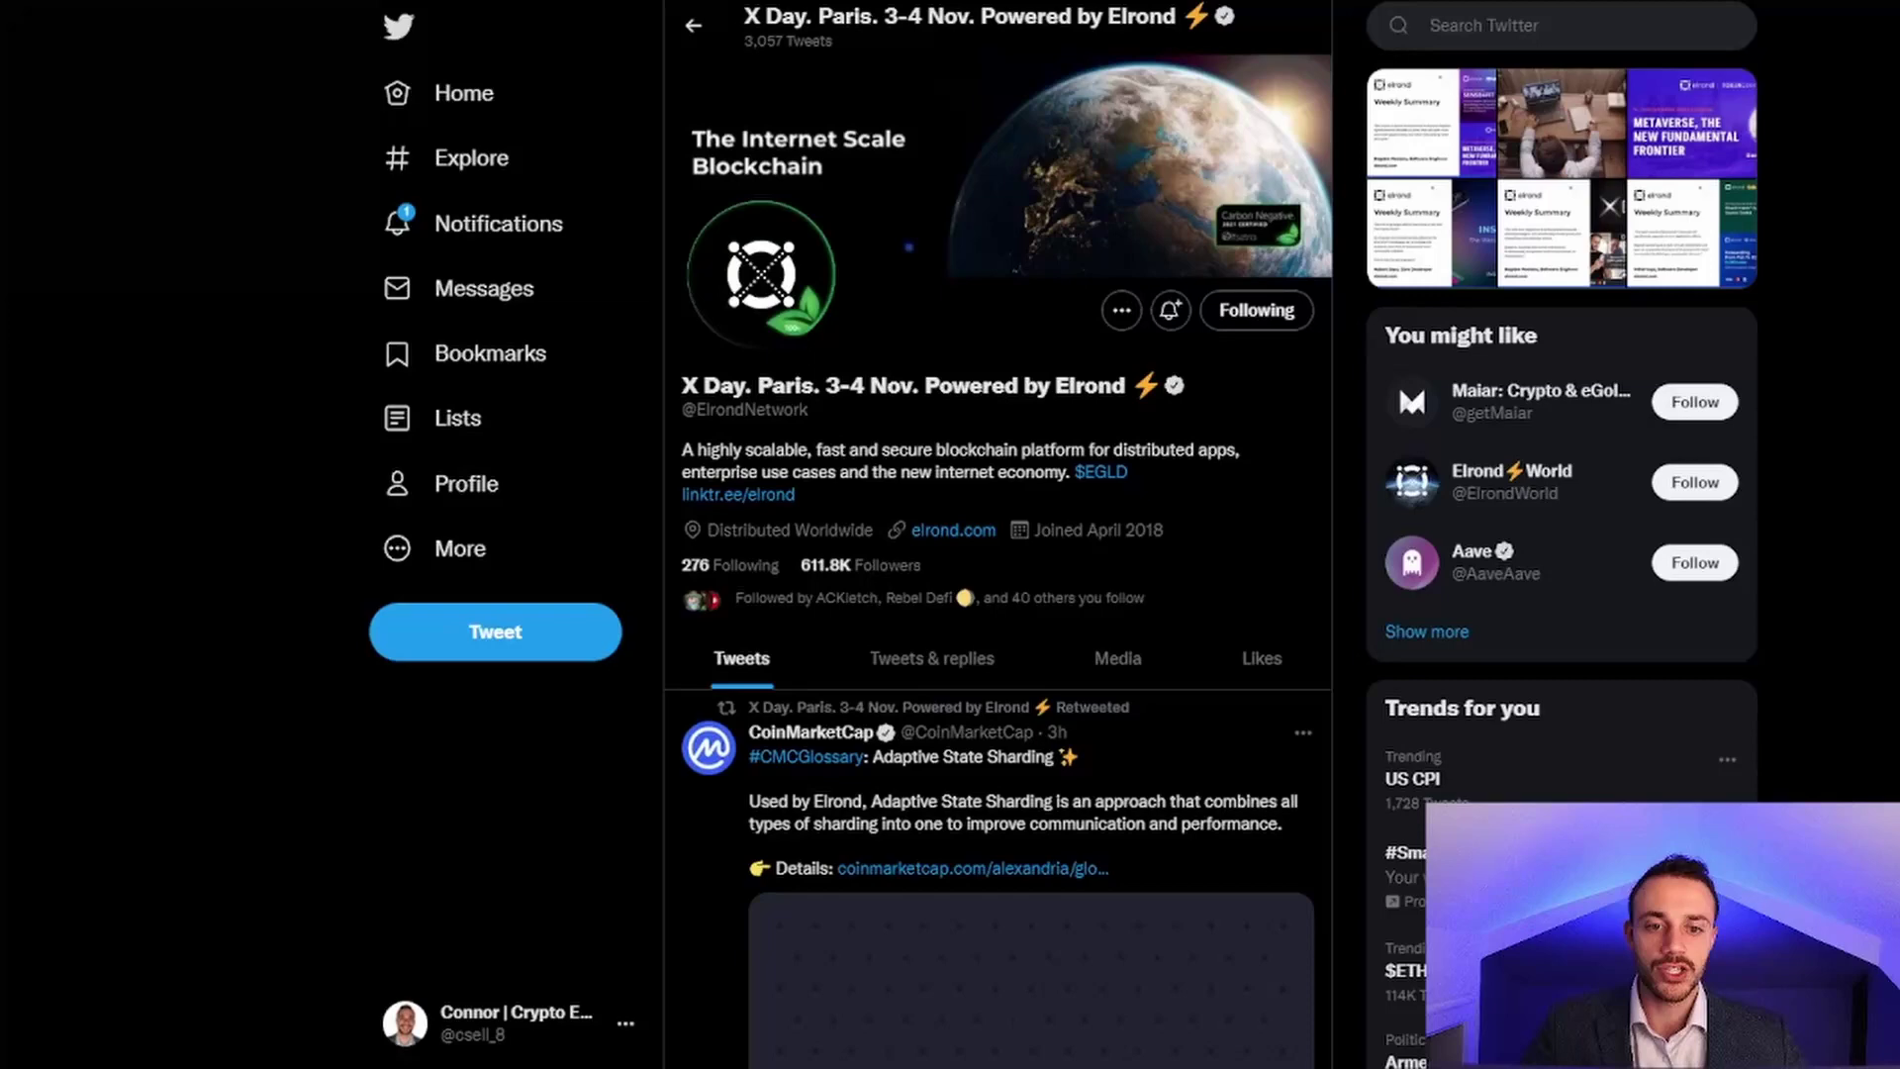
# Open the Maiar: Crypto & eGold Wallet profile from Elrond's You might like panel.
pyautogui.scroll(-3, 845, 427)
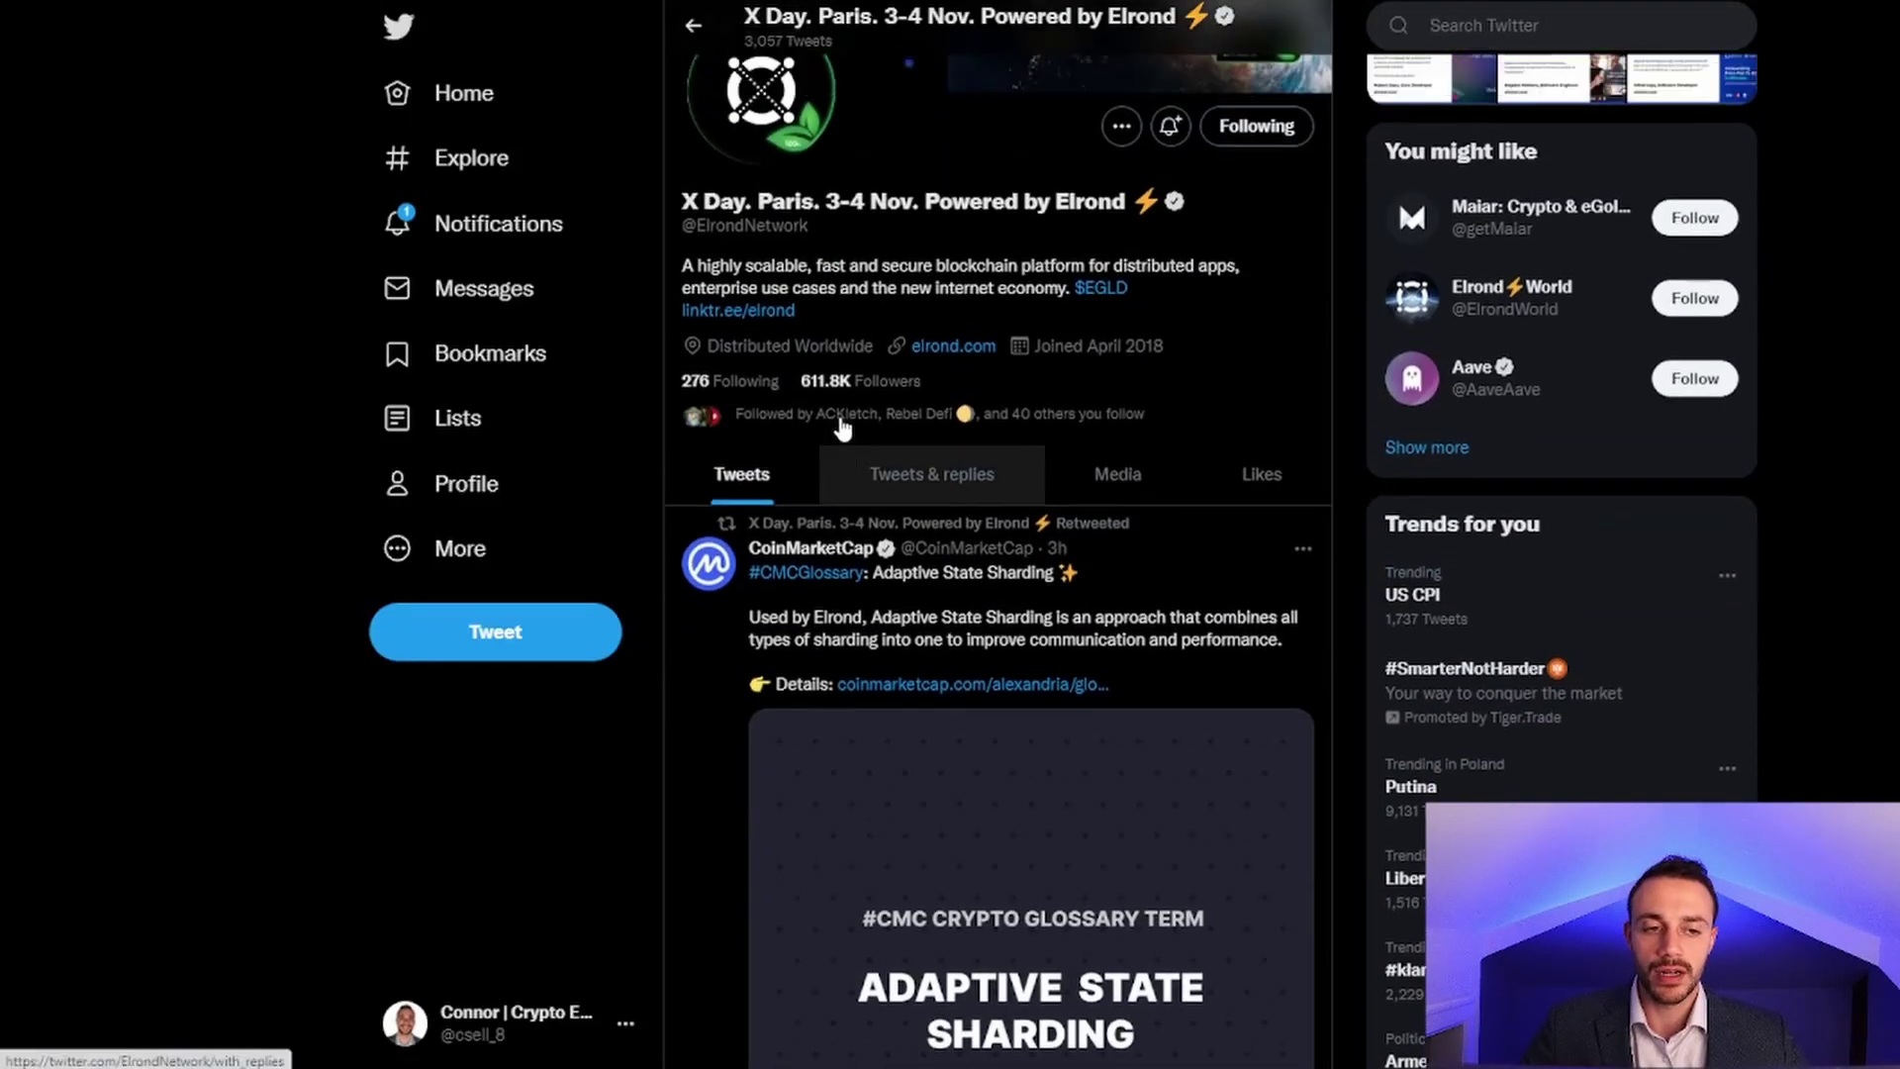
pyautogui.scroll(3, 845, 428)
pyautogui.click(1502, 396)
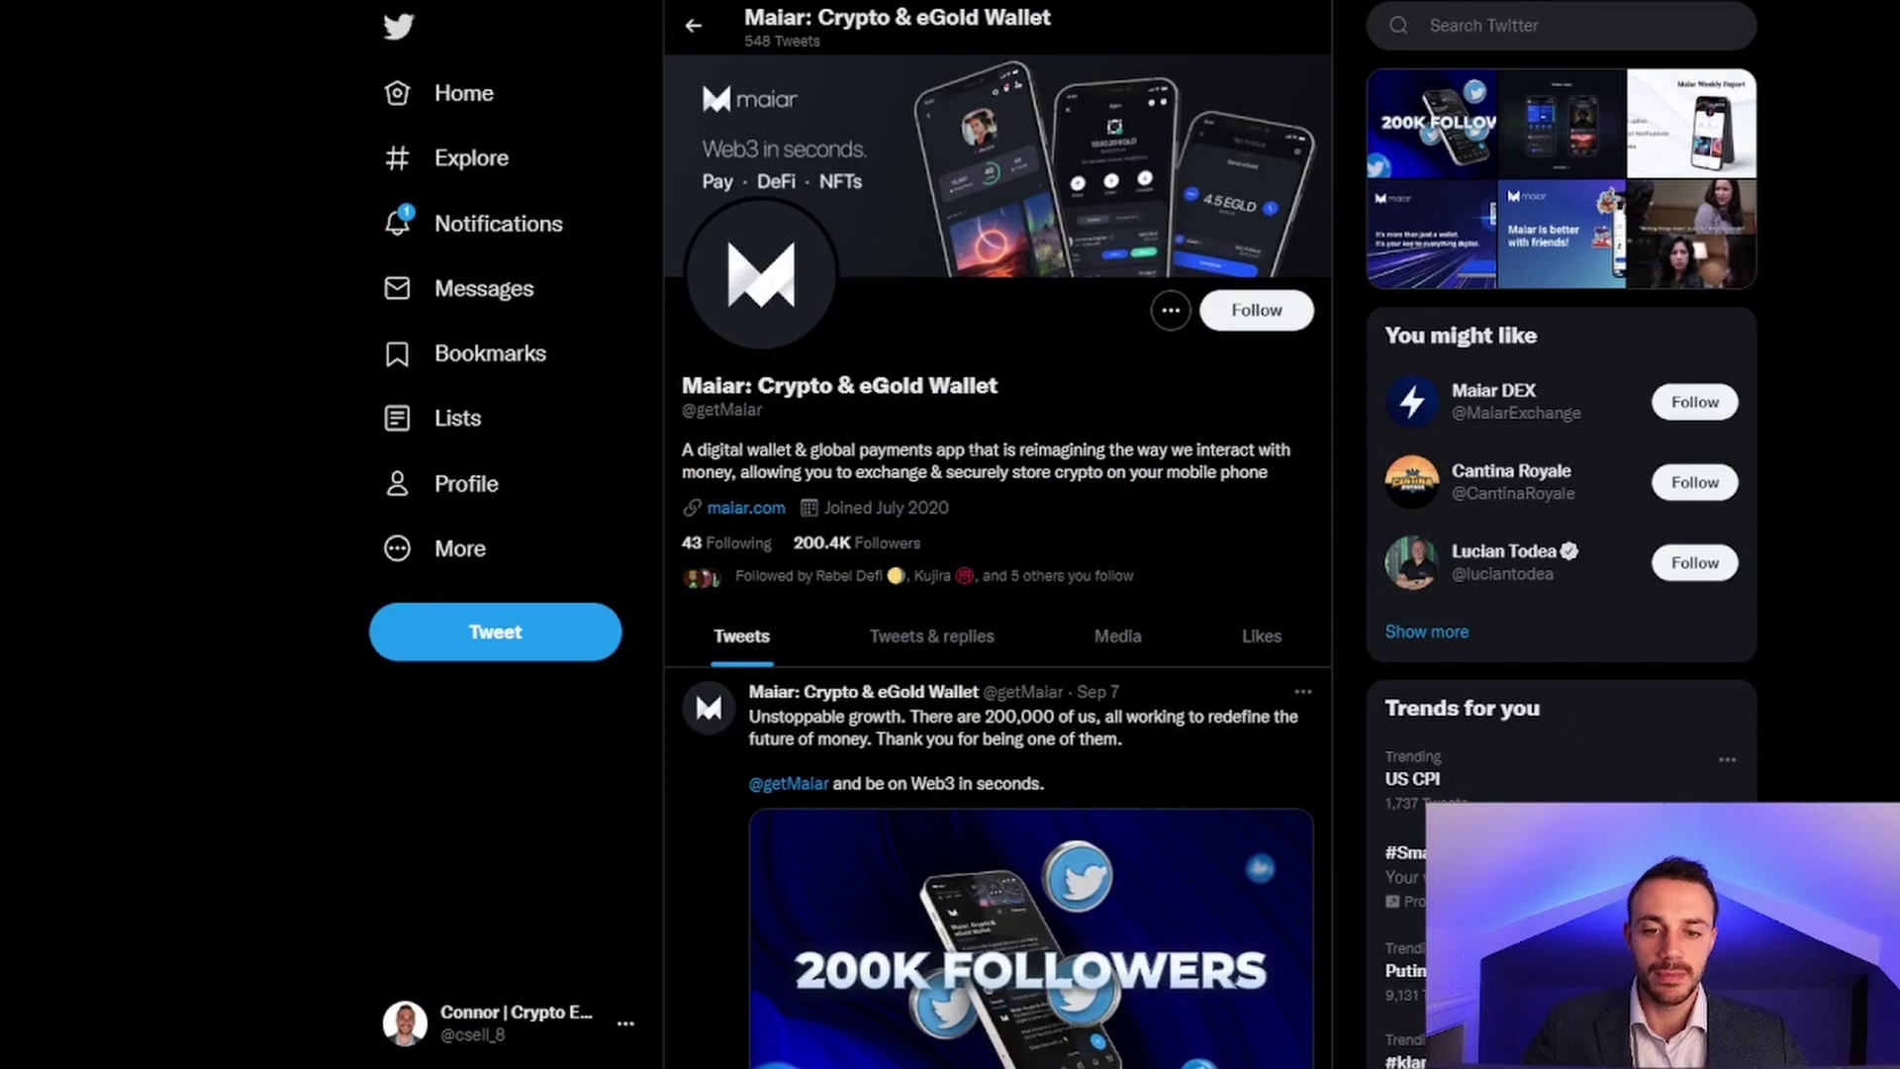
pyautogui.scroll(-5, 990, 534)
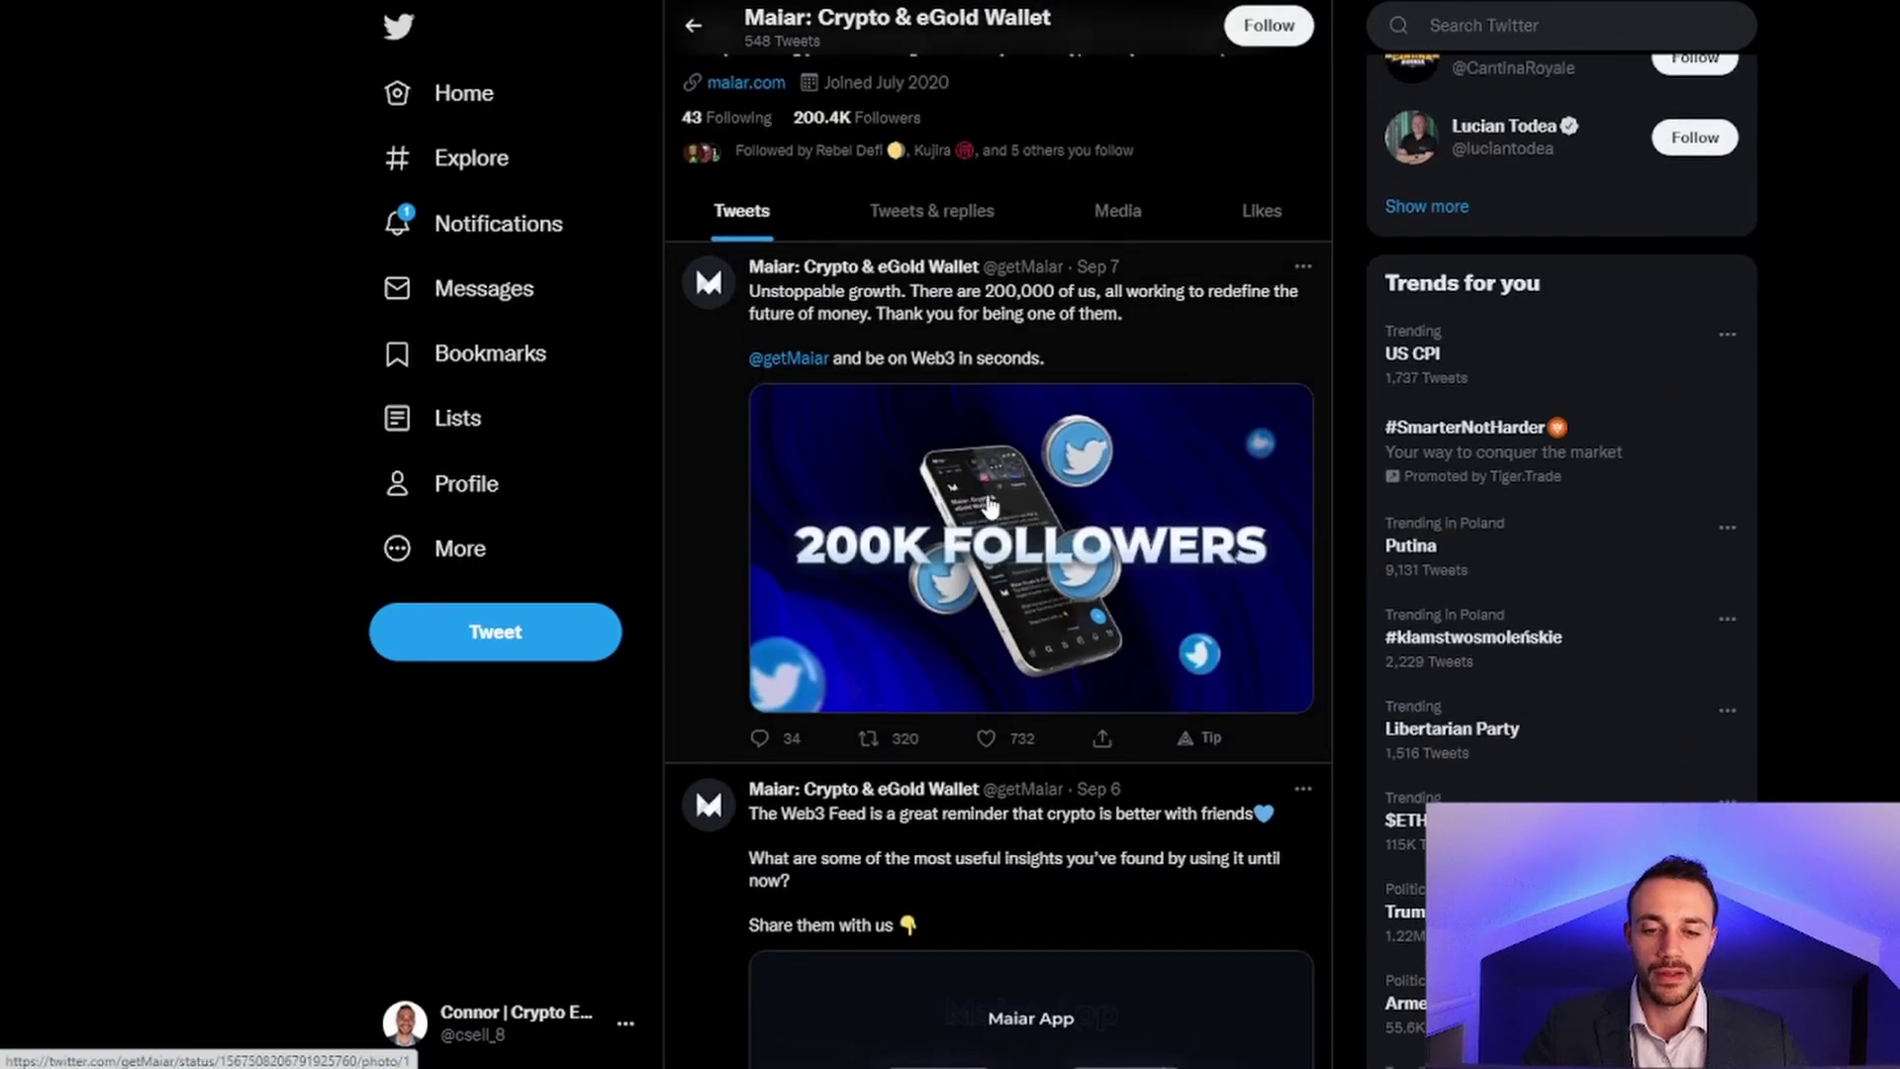
pyautogui.scroll(5, 985, 505)
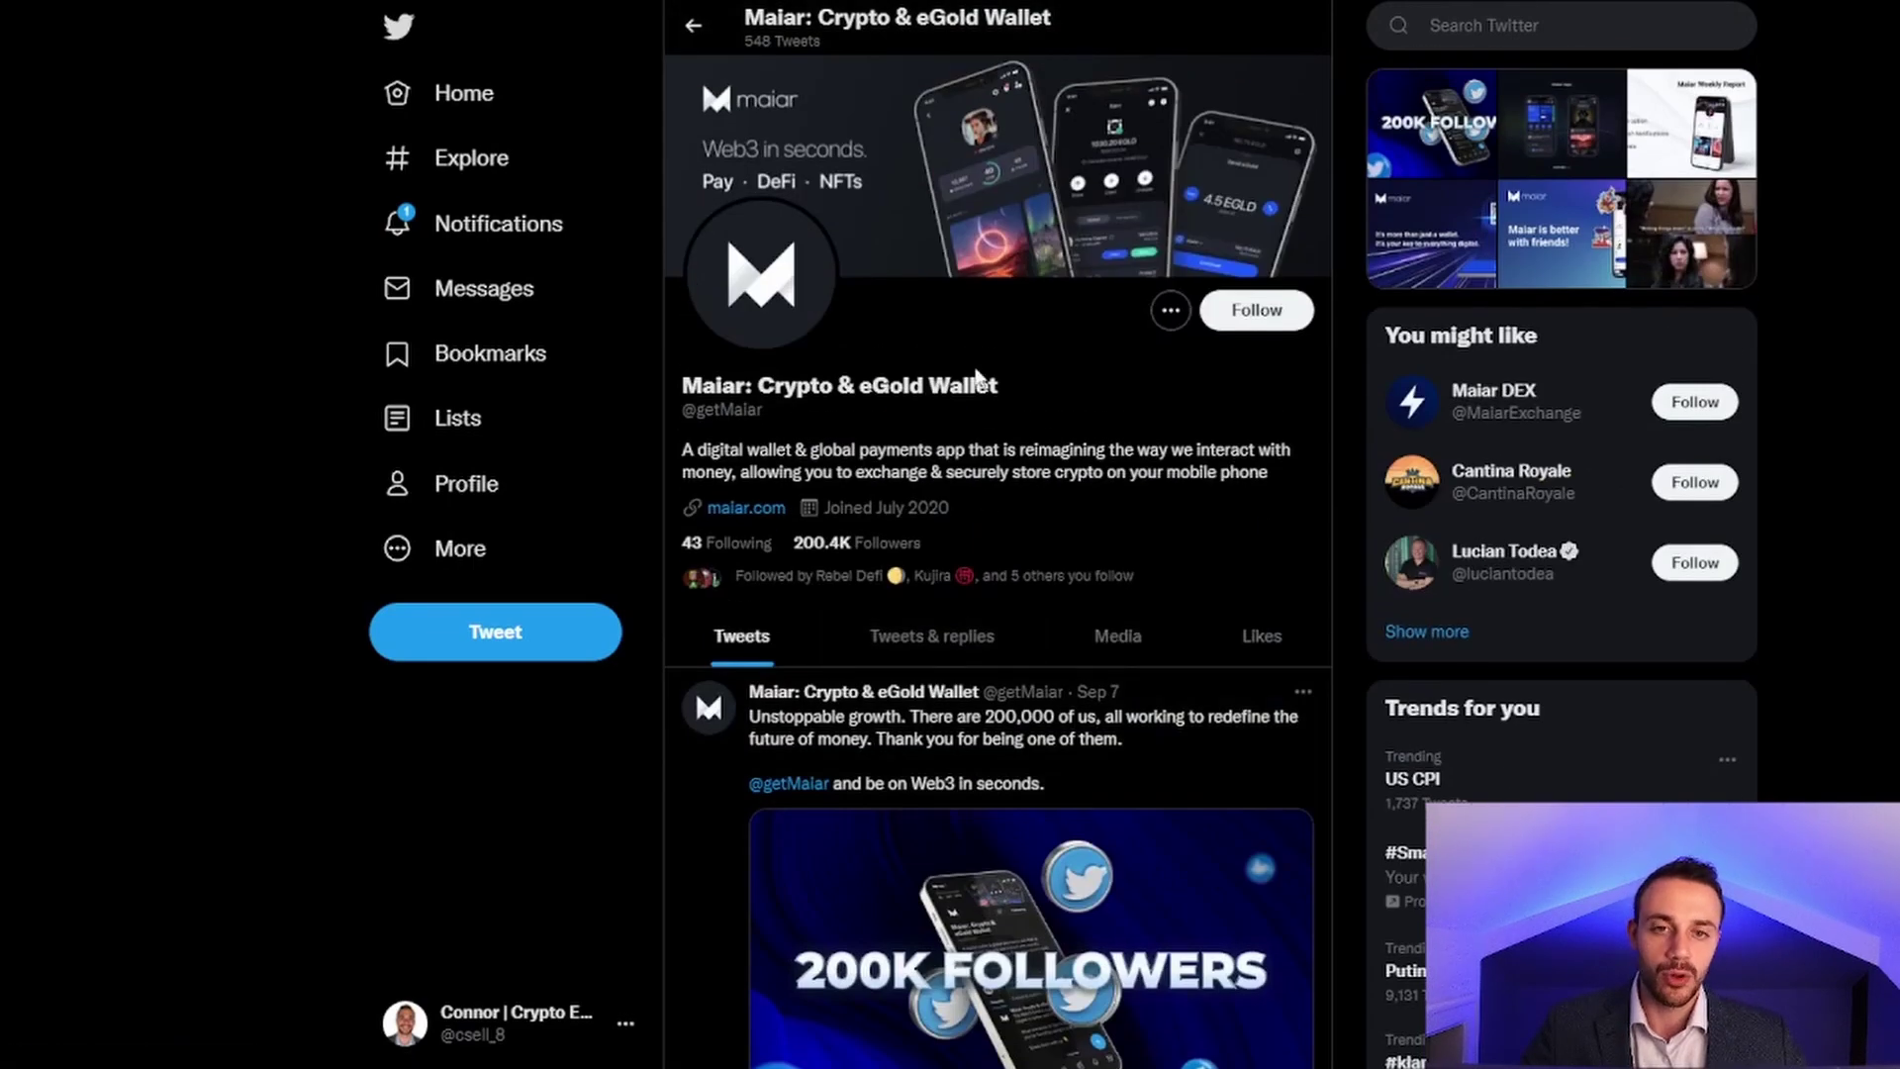